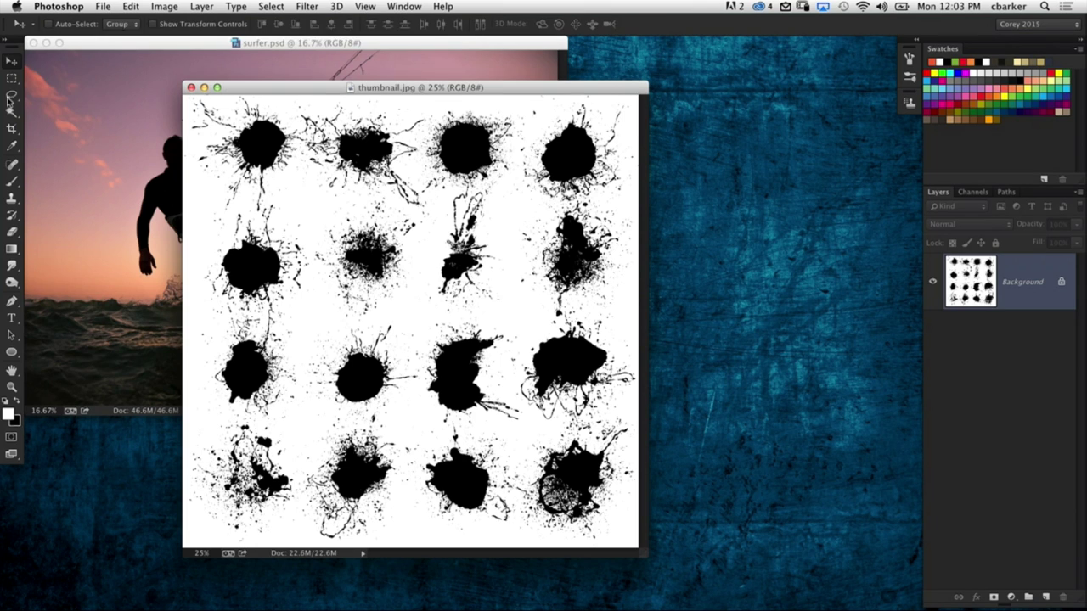
Step: Select the ink splatter at the lower-left corner of thumbnail.jpg with a freehand Lasso selection
left_click_drag(11, 94, 52, 101)
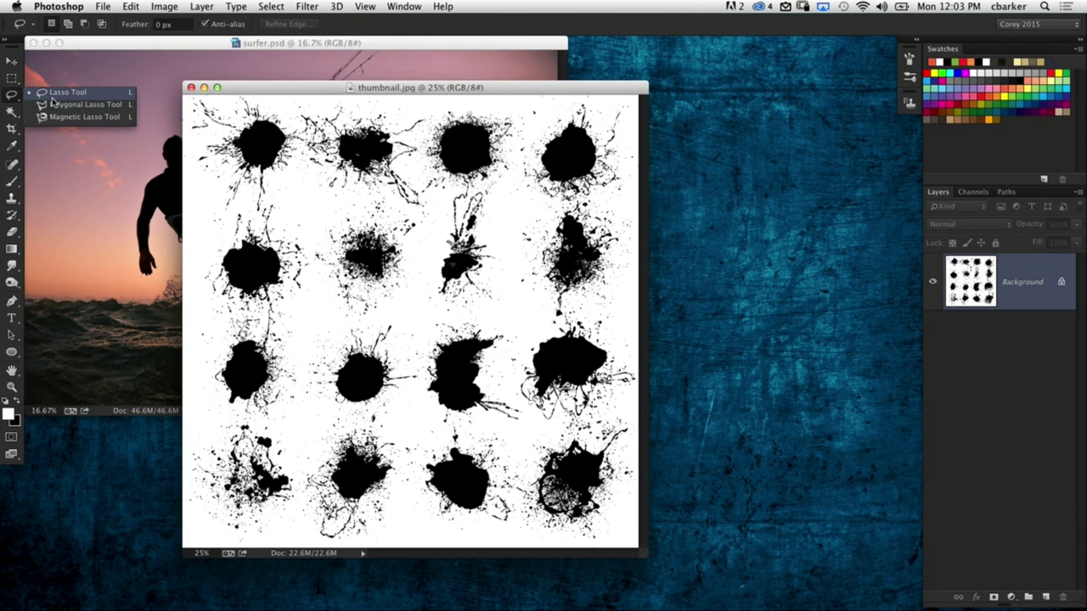
left_click(66, 96)
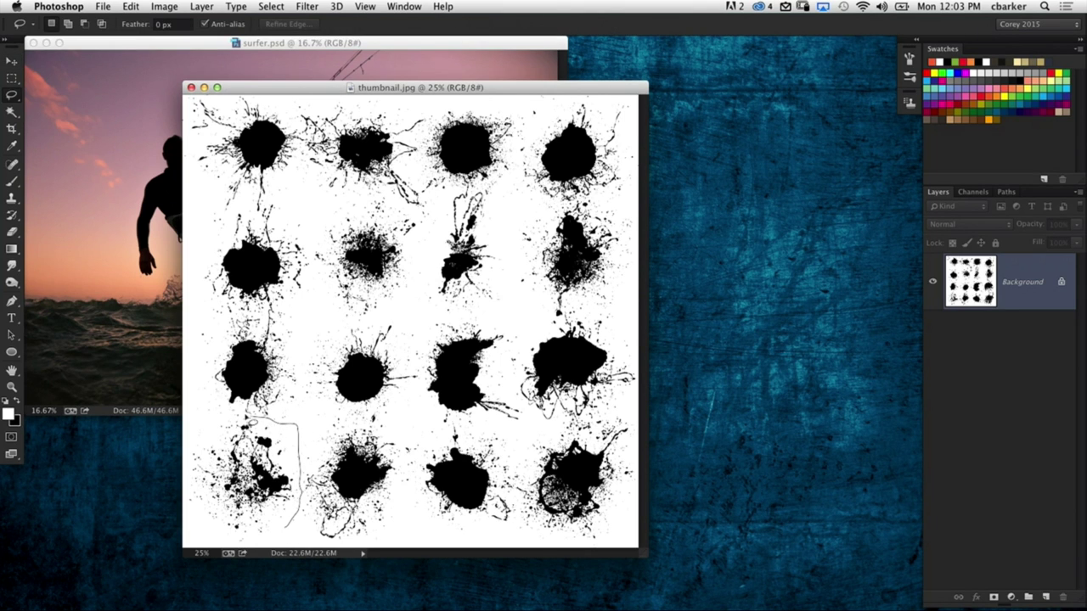
left_click_drag(288, 540, 287, 537)
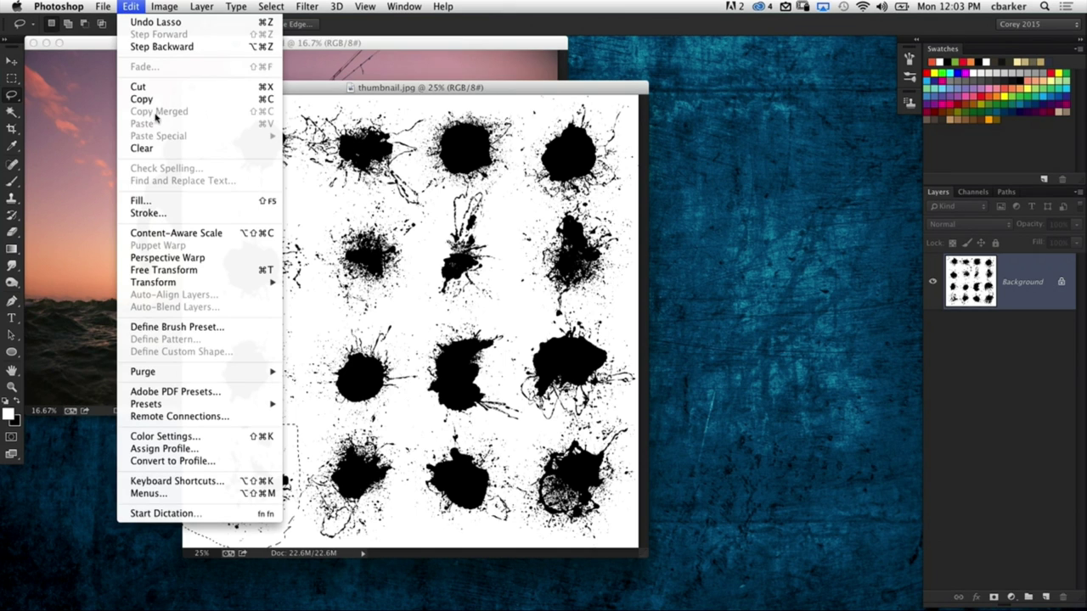
Step: Define the selected splatter as a brush preset named Spatter 7
left_click(195, 328)
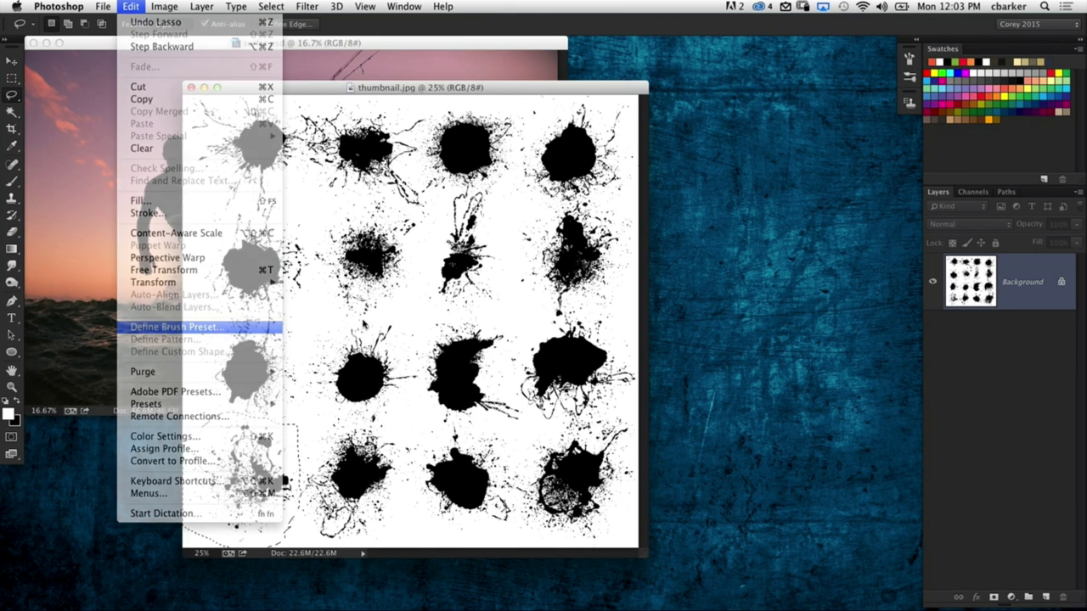
left_click_drag(720, 429, 654, 402)
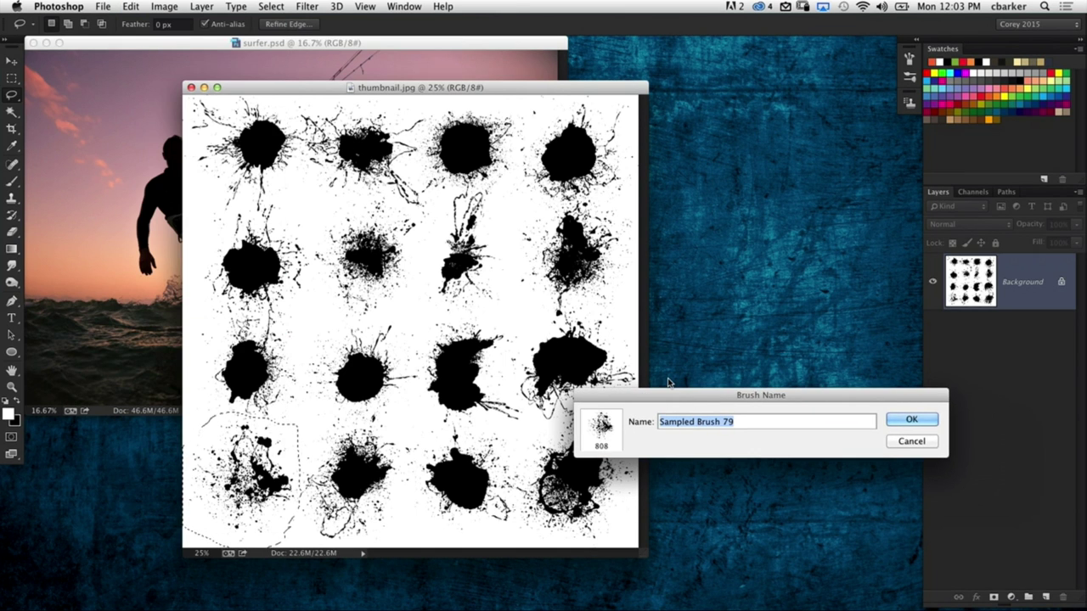
type("Spatter")
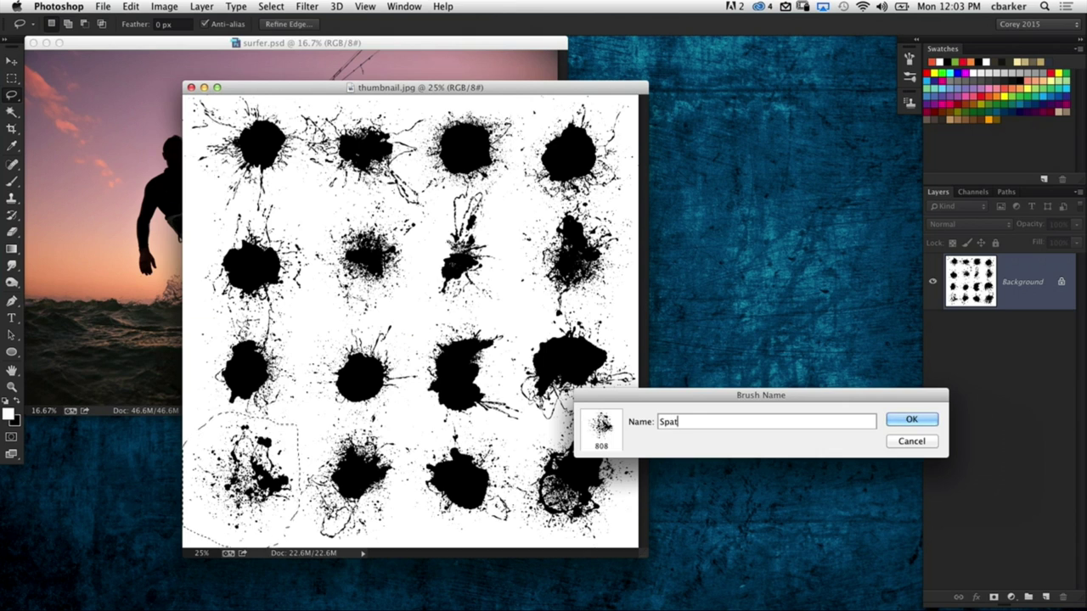
type(" 7")
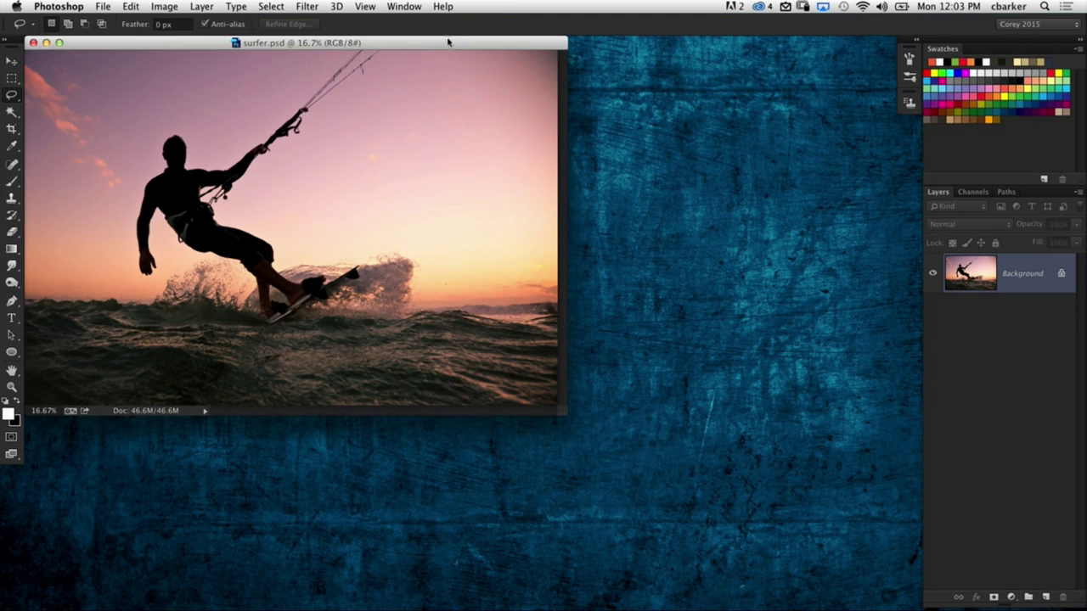
Step: Activate the Brush tool for surfer.psd and display its Brush Tip Shape settings
left_click_drag(448, 42, 516, 83)
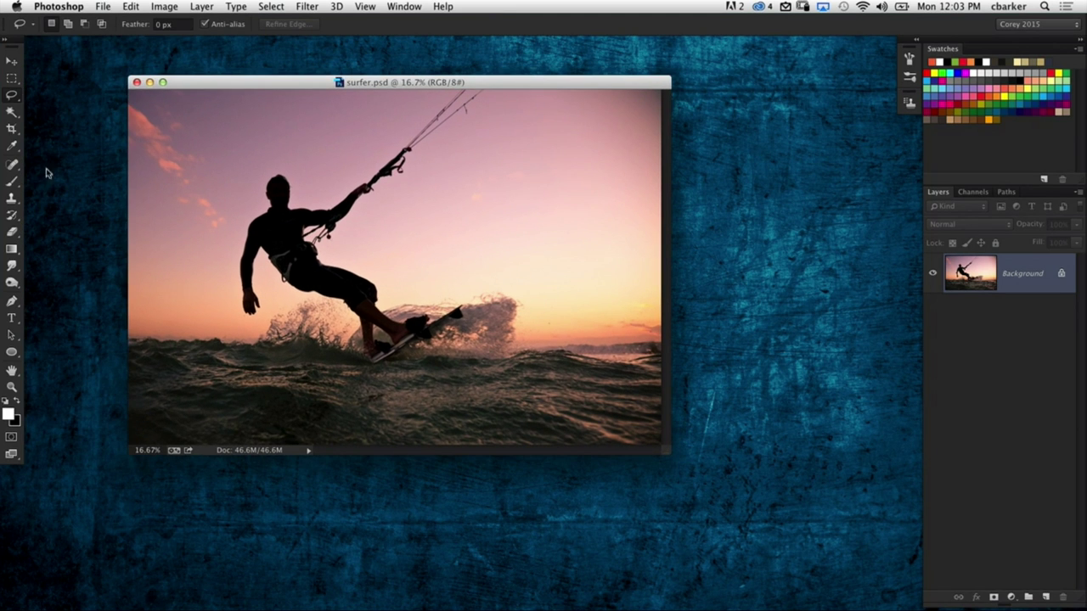
left_click(13, 182)
left_click(84, 24)
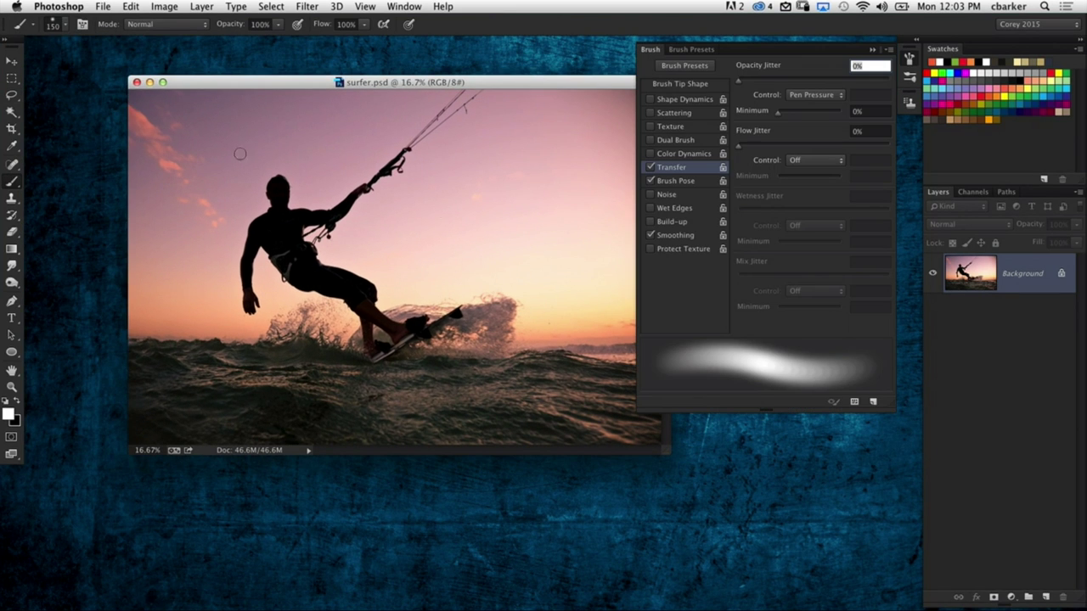
left_click(678, 85)
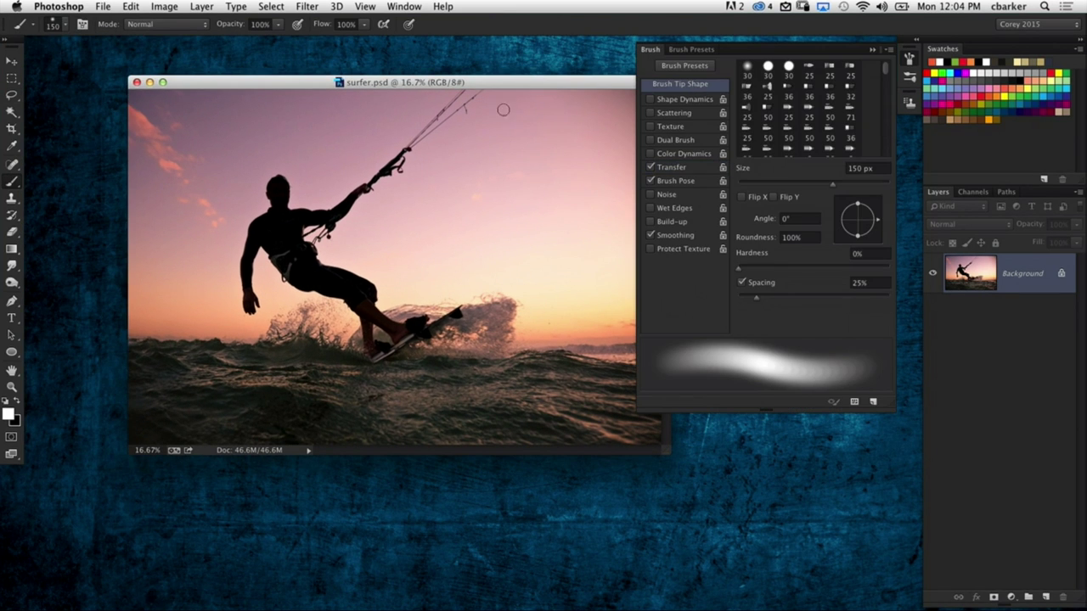
Step: Look through the saved brush presets and their category headings, such as Smoke, Stain, Skin, Paint, Knife and Texture
left_click(58, 24)
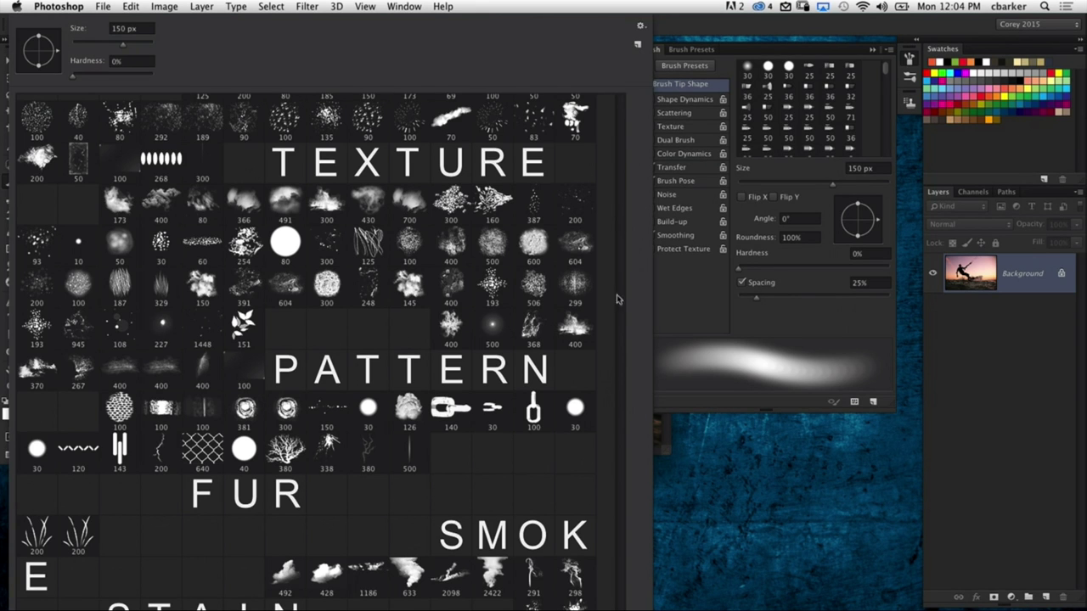
scroll(629, 605, "down", 5)
scroll(622, 602, "down", 3)
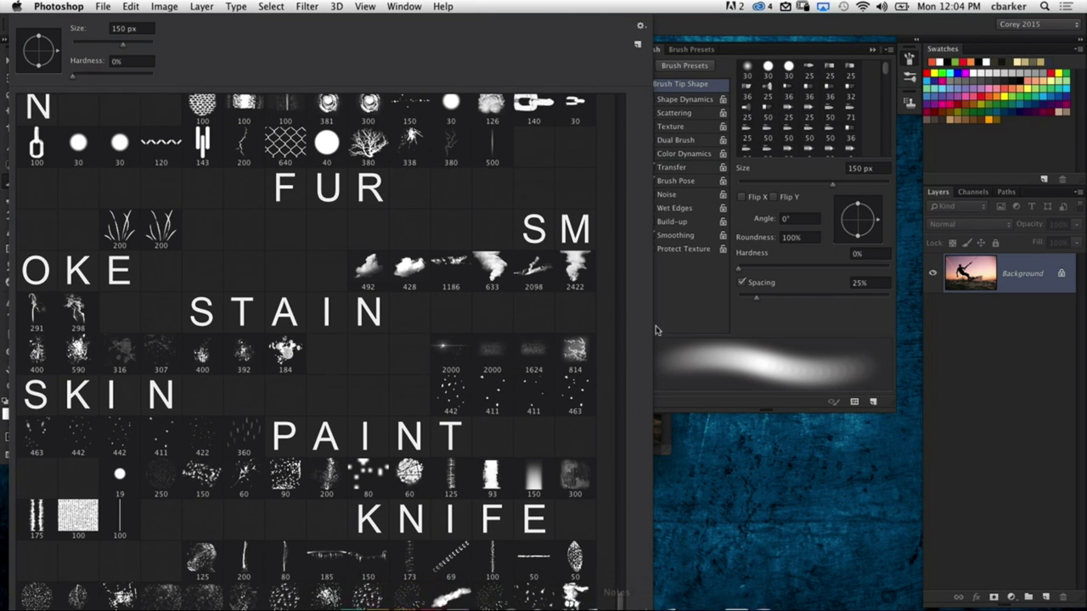
left_click(816, 51)
left_click_drag(891, 83, 891, 163)
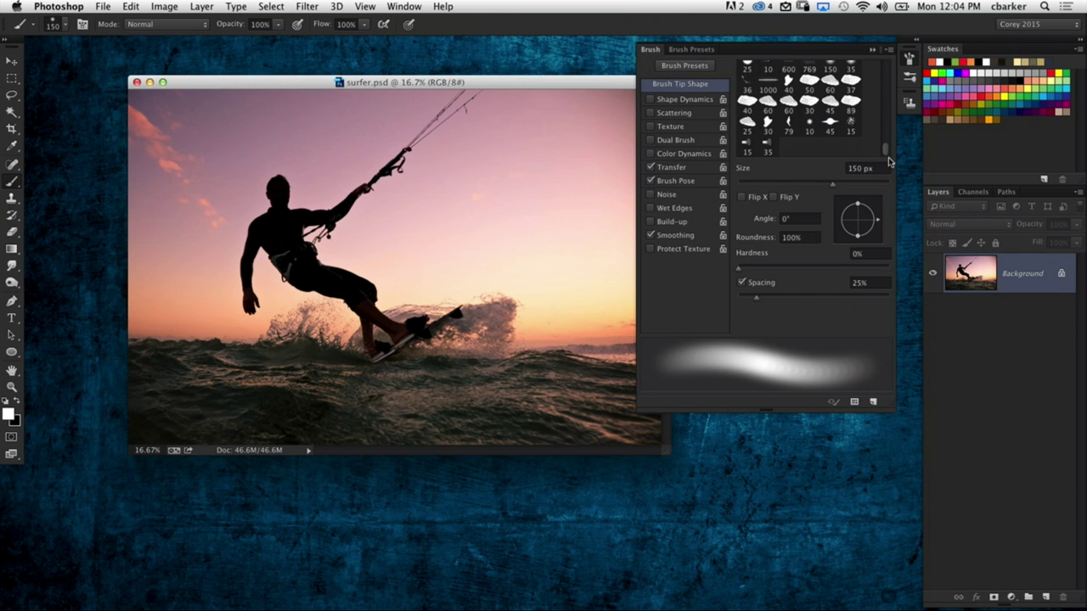
scroll(890, 161, "up", 3)
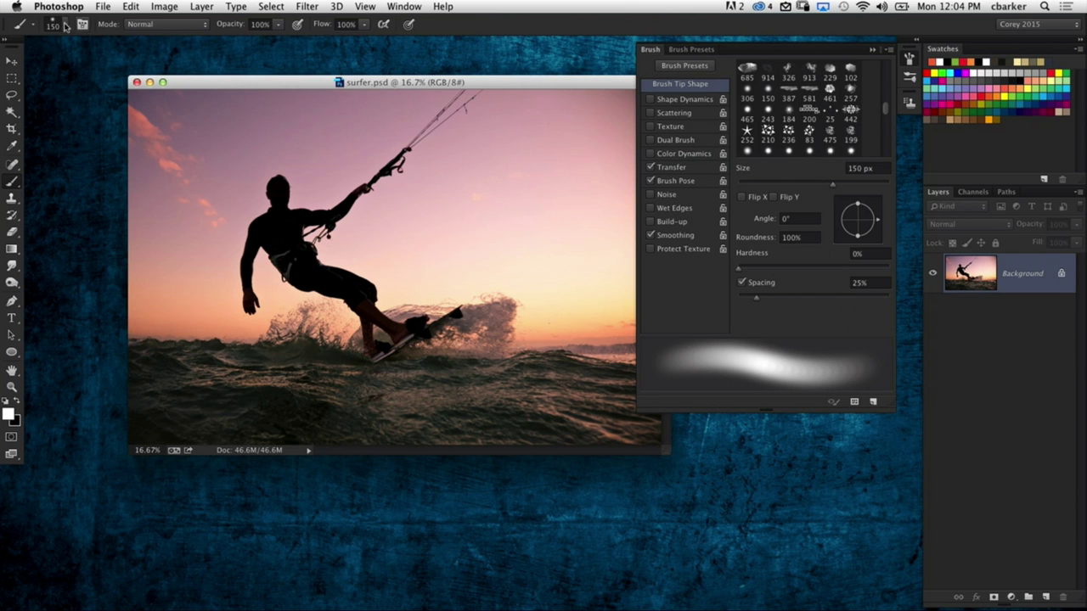
left_click(66, 26)
scroll(618, 601, "down", 3)
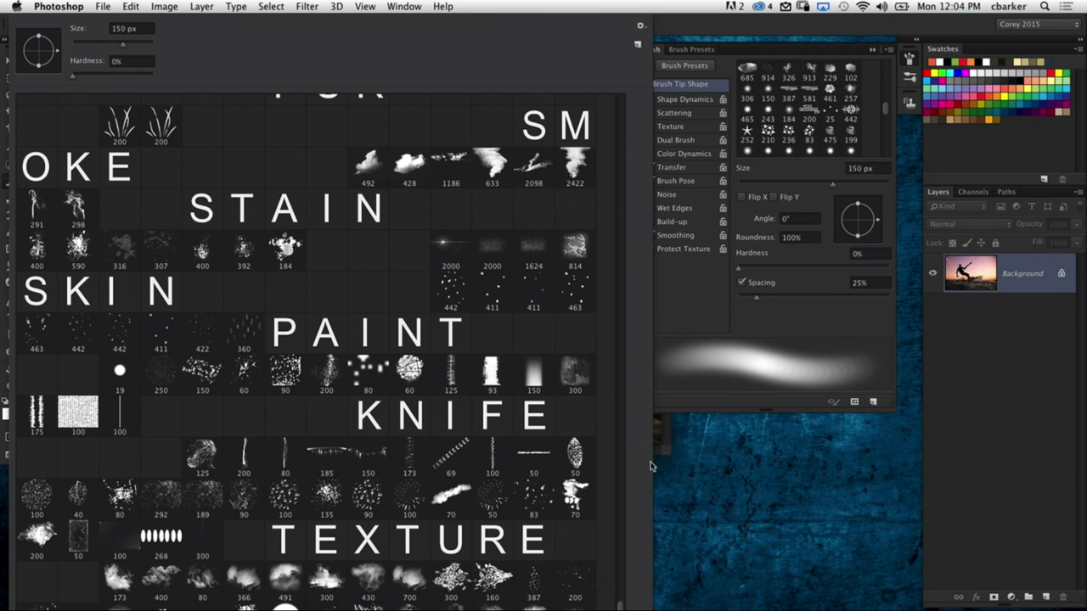
left_click(670, 506)
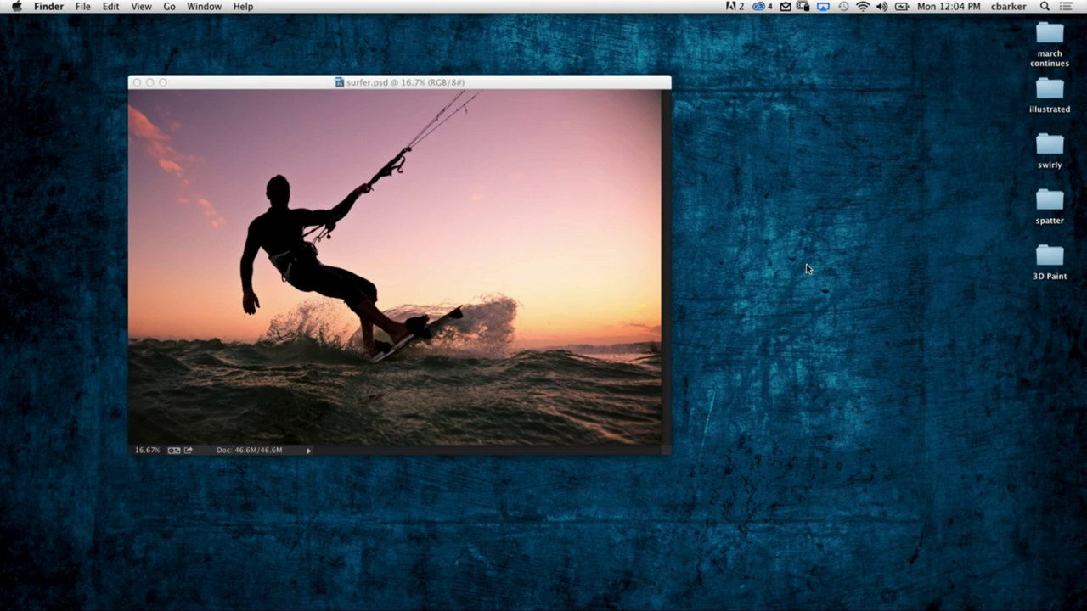
left_click(376, 214)
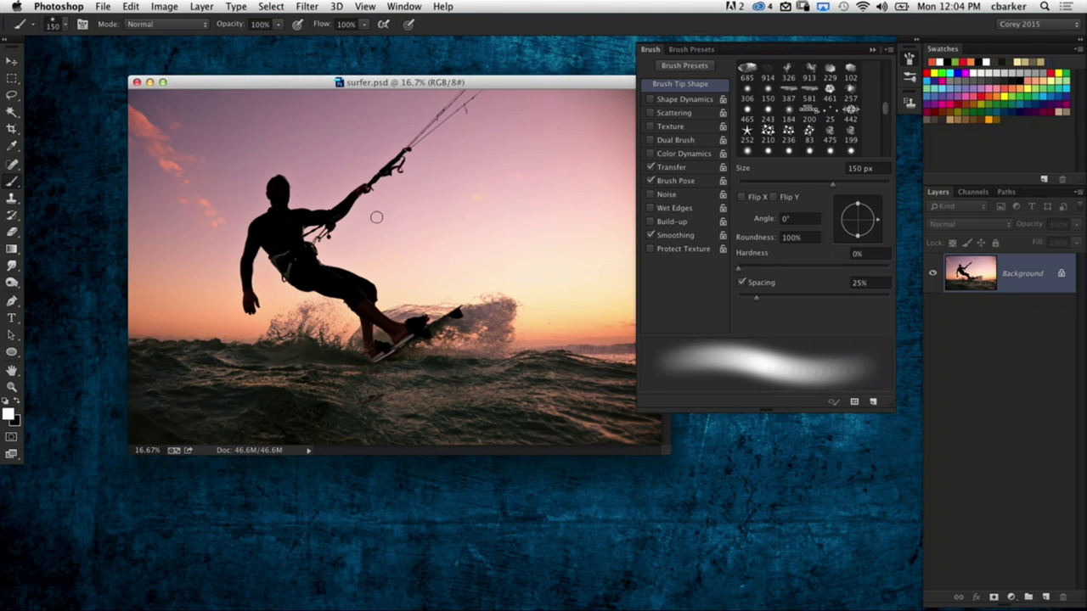
left_click(62, 26)
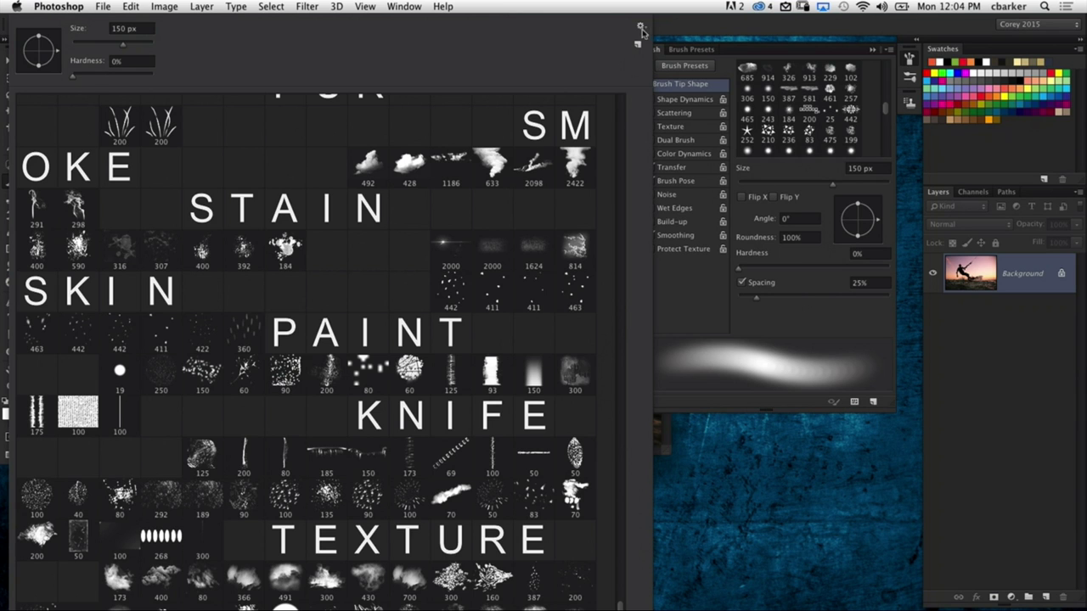
left_click(766, 38)
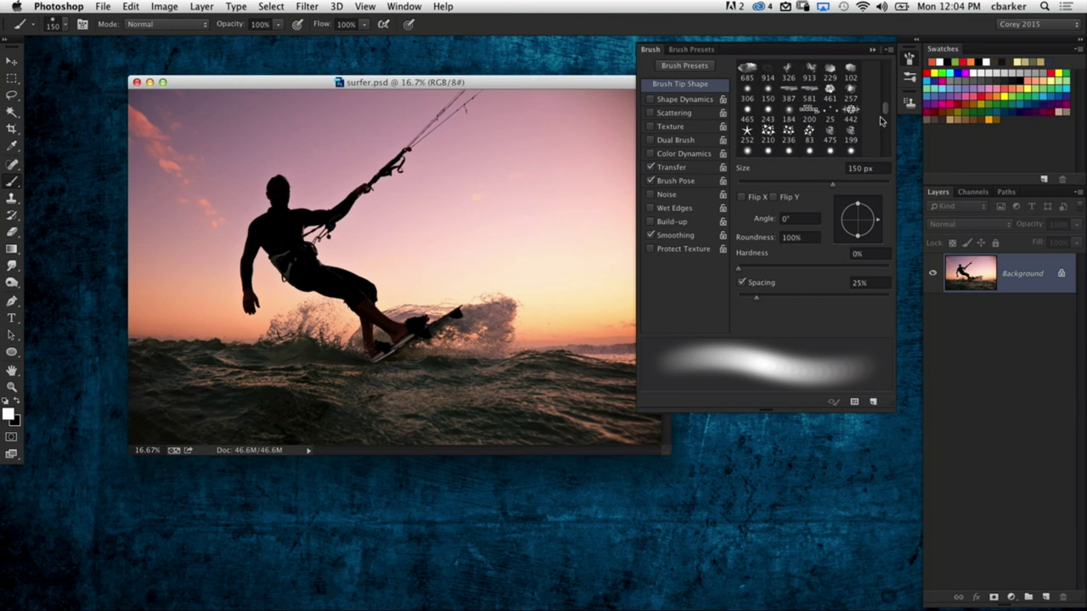
Step: Enlarge the Brush settings to show many more tips and shift the surfer image clear of them
scroll(883, 127, "down", 3)
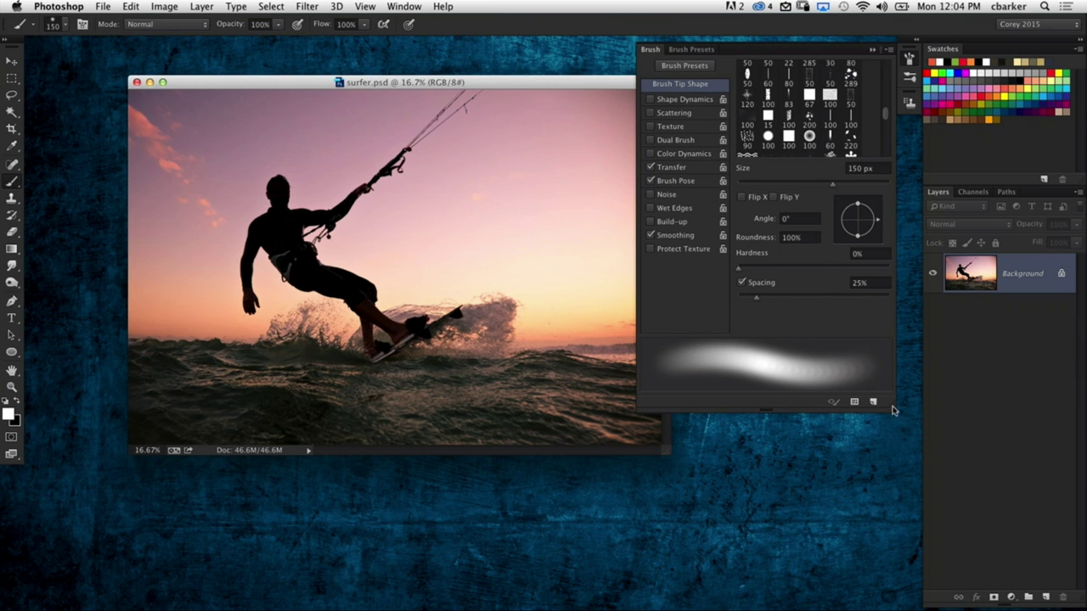
left_click_drag(887, 409, 887, 600)
scroll(883, 252, "down", 10)
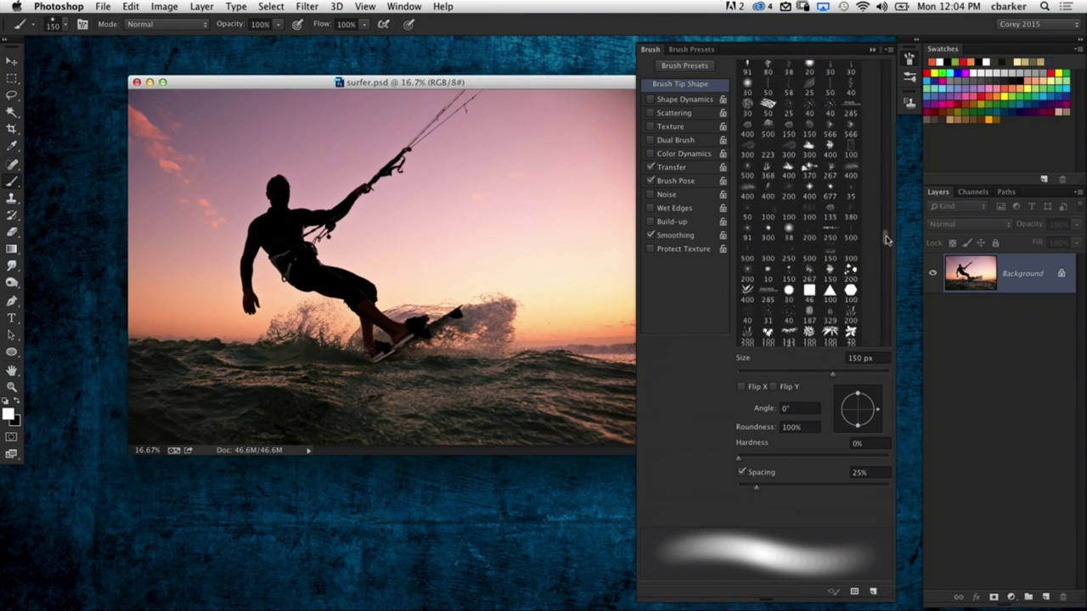
left_click_drag(887, 250, 886, 280)
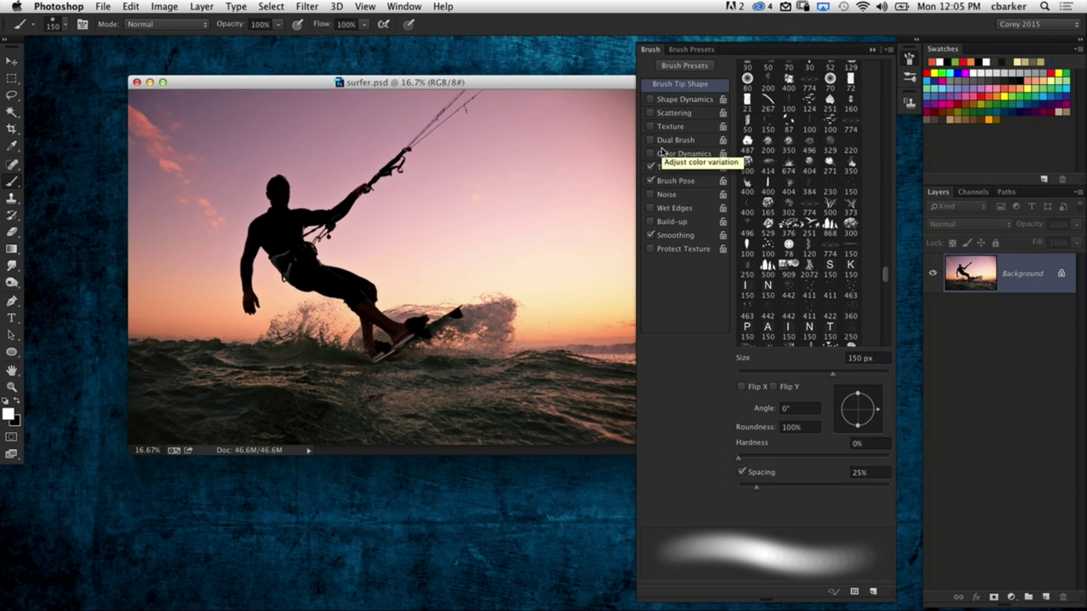
left_click_drag(544, 88, 441, 81)
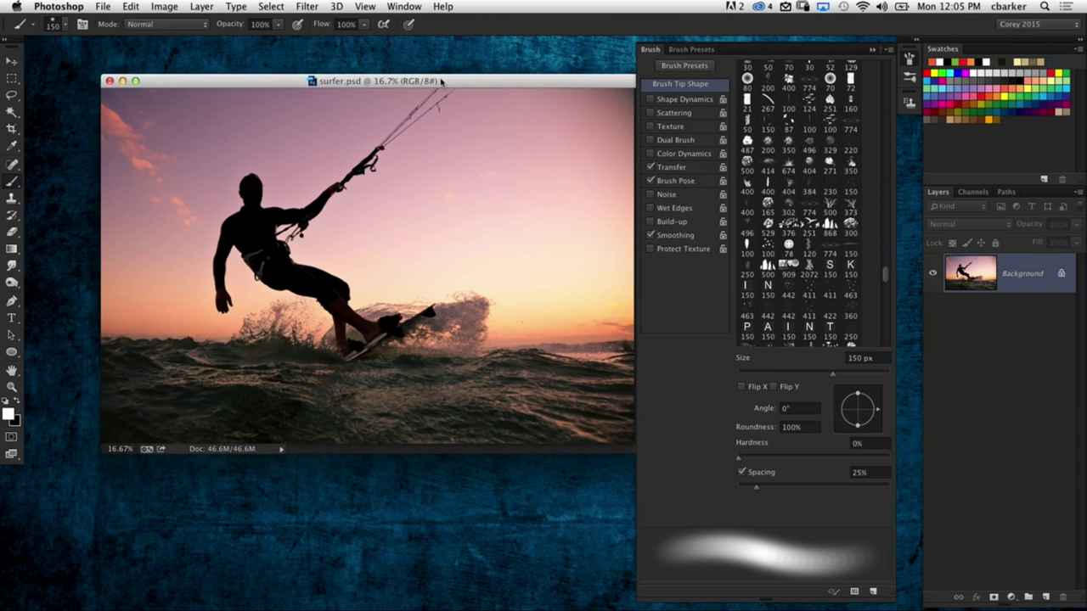
Step: Look through the enlarged list of Brush tool presets and choose Airbrush Soft Round 50% flow
left_click(35, 24)
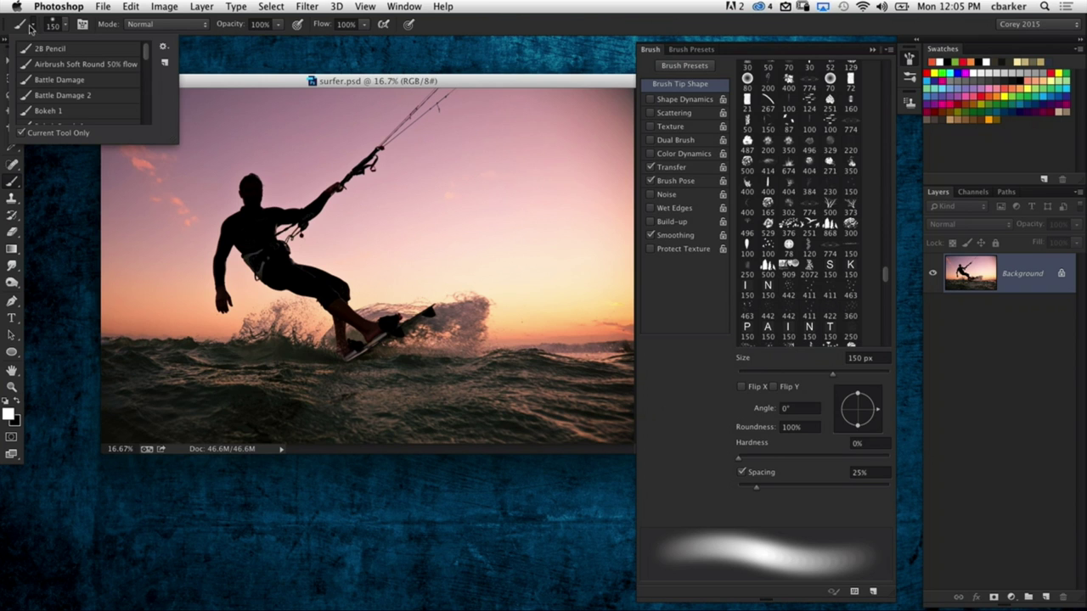
left_click_drag(171, 144, 169, 225)
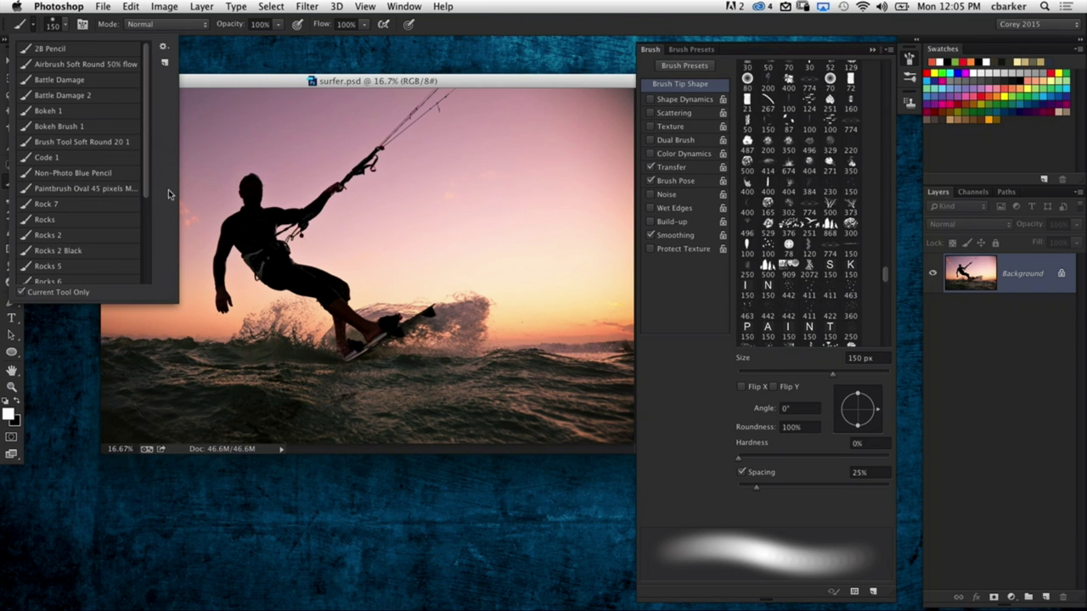
scroll(144, 161, "down", 5)
scroll(146, 156, "up", 5)
scroll(150, 73, "down", 3)
scroll(154, 80, "up", 3)
scroll(155, 84, "down", 5)
scroll(152, 80, "up", 5)
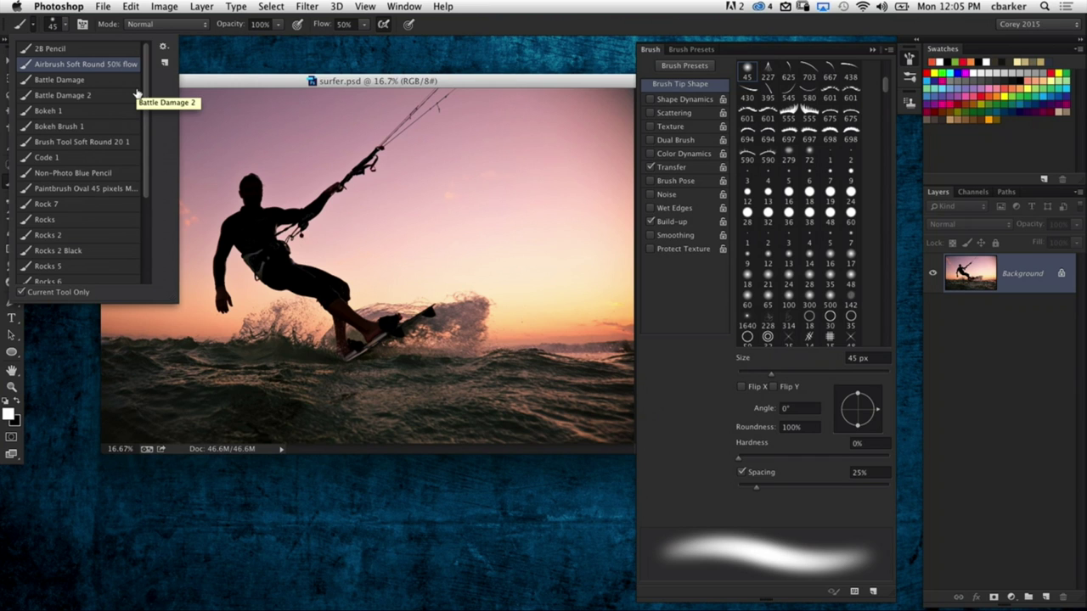
left_click(512, 143)
Step: Separate the Brush settings from the Brush Presets and choose the 15 px textured tip near the end of the tip list
mouse_move(658, 53)
left_mouse_down()
mouse_move(415, 76)
mouse_move(820, 49)
left_mouse_up()
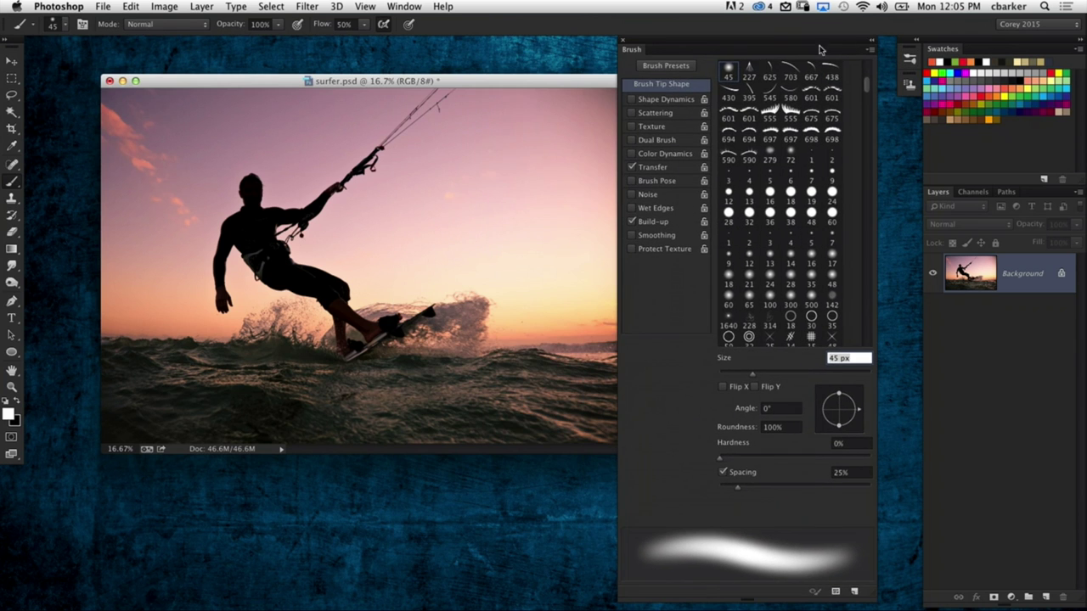
scroll(867, 111, "down", 10)
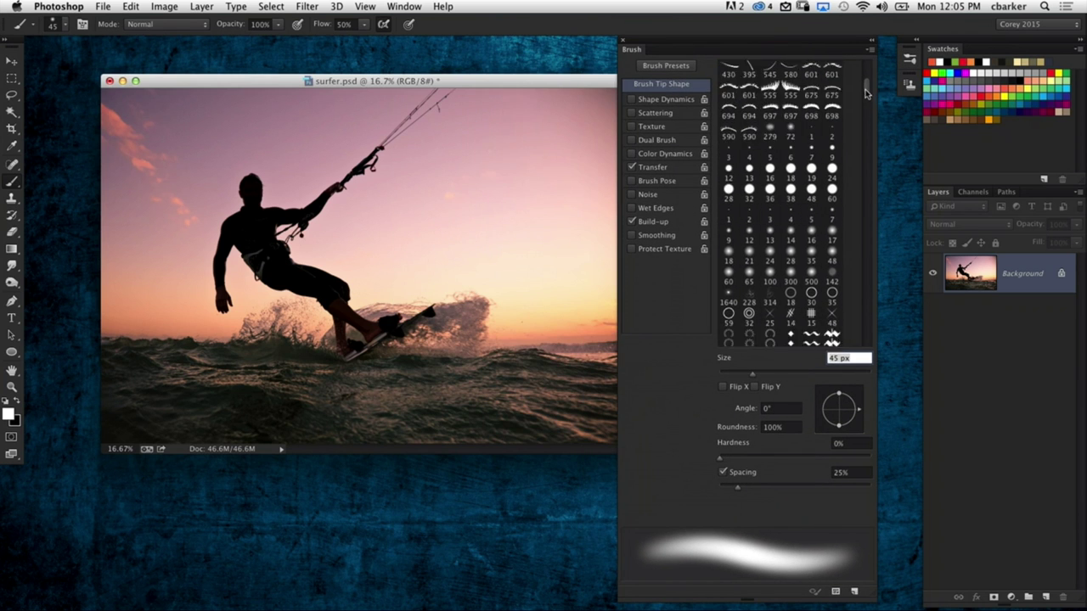
mouse_move(864, 124)
left_mouse_down()
mouse_move(865, 292)
mouse_move(846, 349)
left_mouse_up()
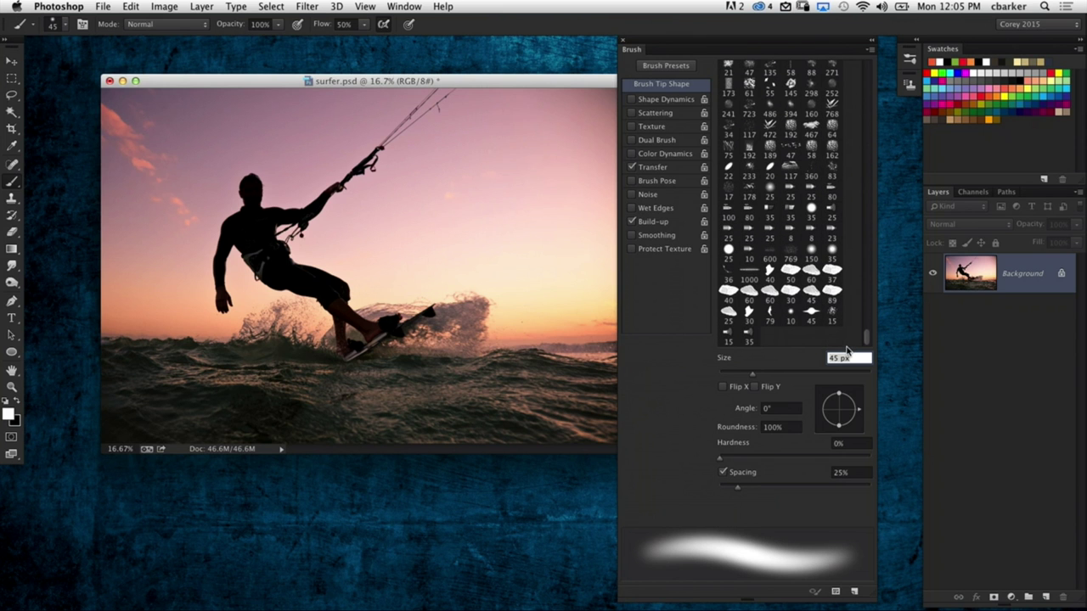
left_click(832, 316)
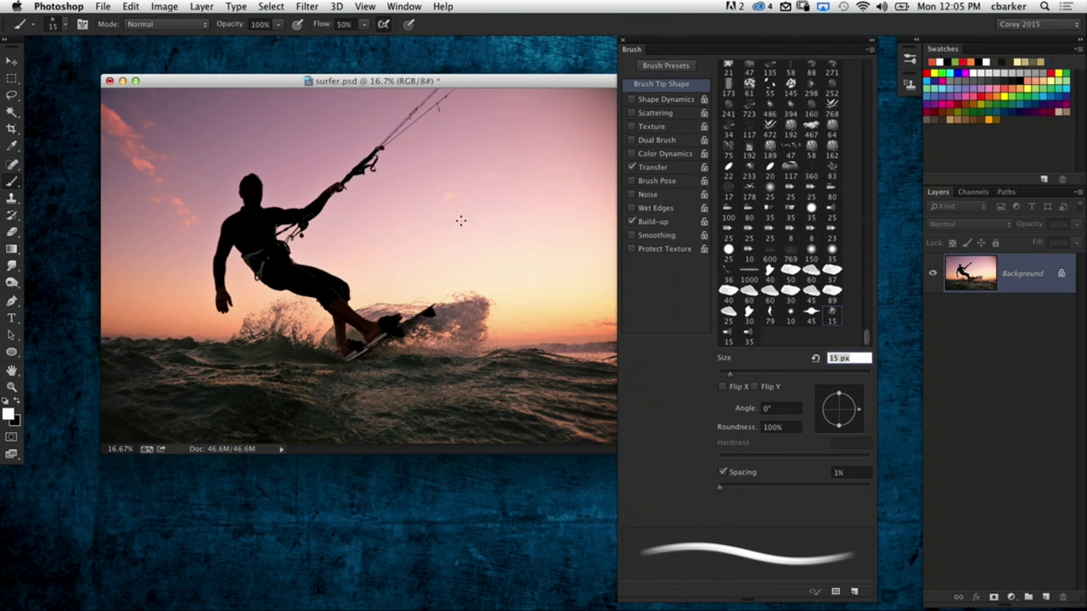
Step: Enlarge the brush tip to 90 px
key("bracketright")
key("bracketright")
key("bracketright")
key("bracketright")
key("bracketright")
key("bracketright")
key("bracketright")
key("bracketright")
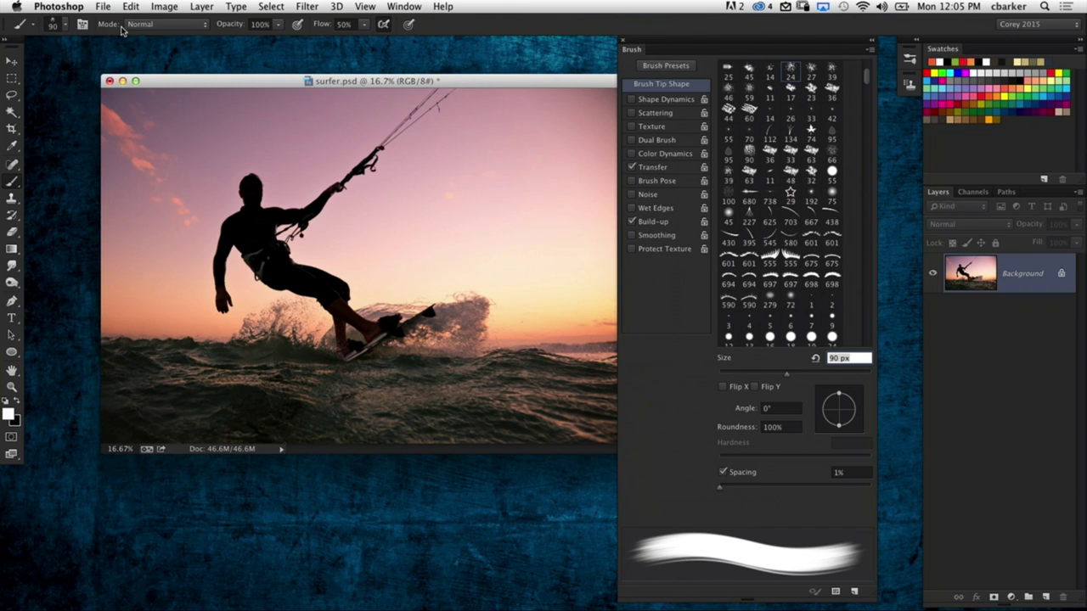
Step: Choose the 590 px splatter tip from the Stain brushes and add a new layer above the Background
left_click(61, 27)
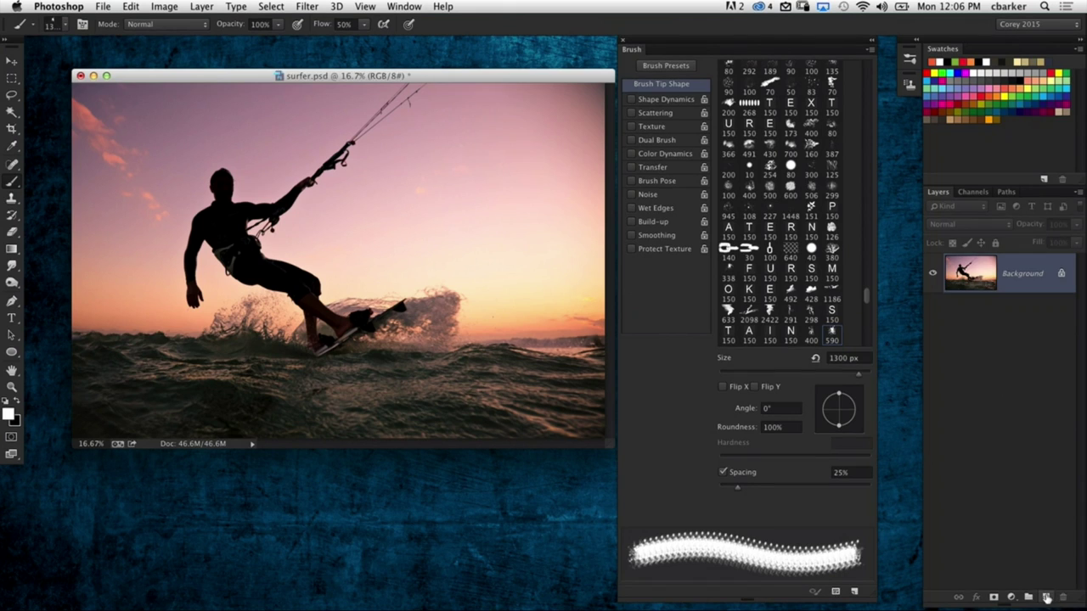
left_click(1045, 598)
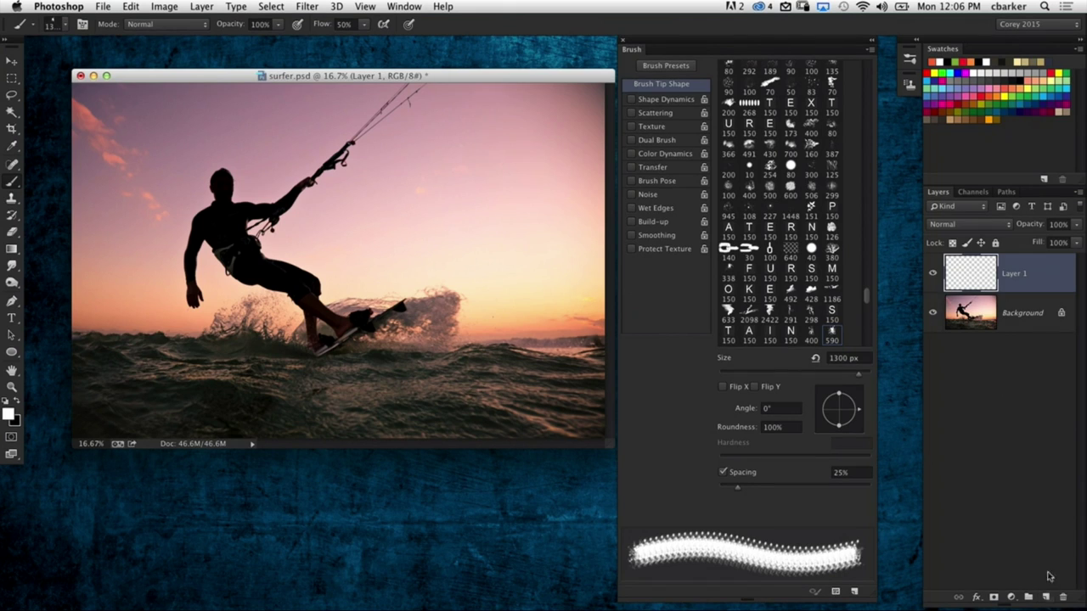
Step: Enlarge the splatter brush to 1800 px and stamp one white splatter in the sky beside the surfer on Layer 1
key("bracketright")
key("bracketright")
key("bracketright")
key("bracketright")
key("bracketright")
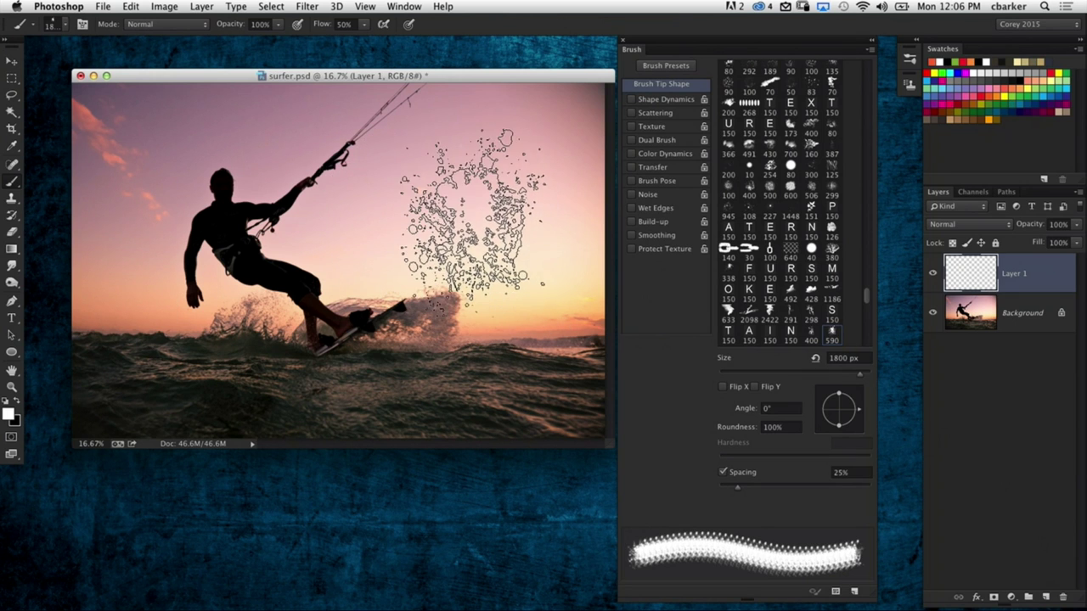
left_click(472, 213)
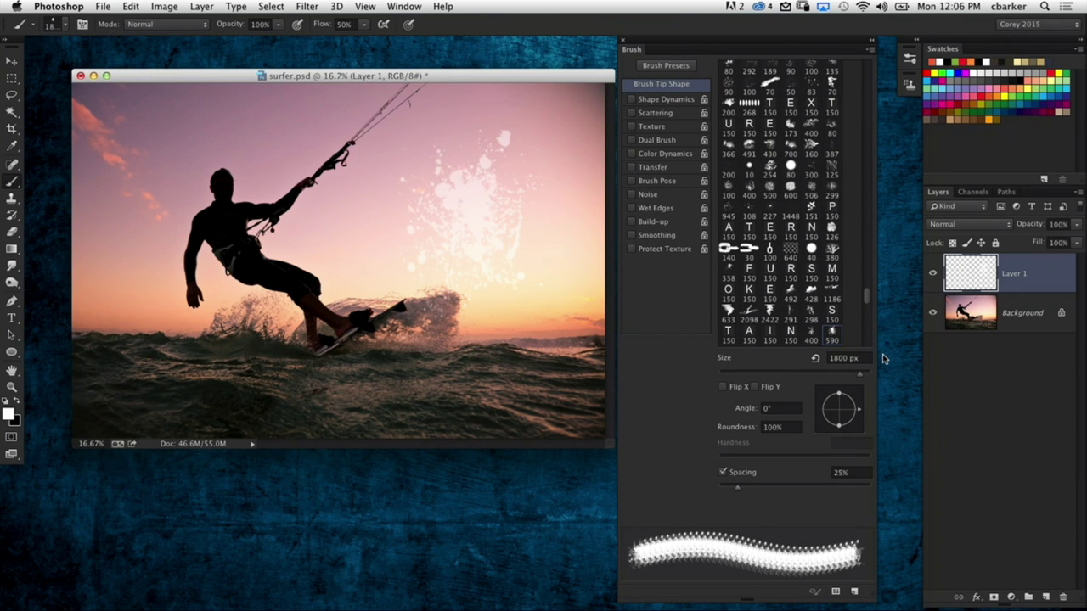
Step: Undo the white splatter beside the surfer and set Layer 1's blend mode to Soft Light
key("super+z")
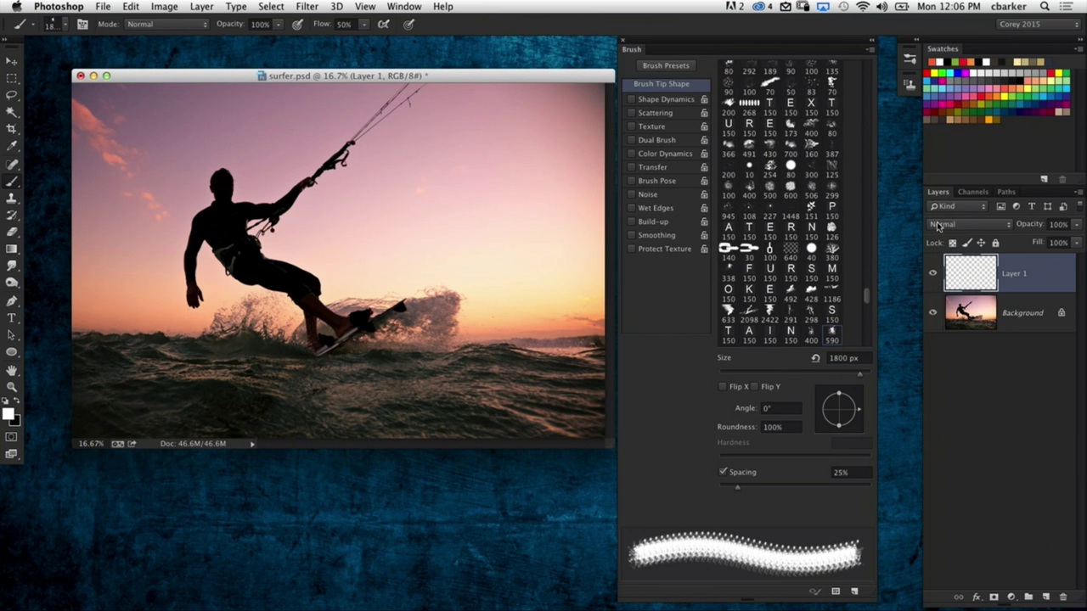
left_click(960, 225)
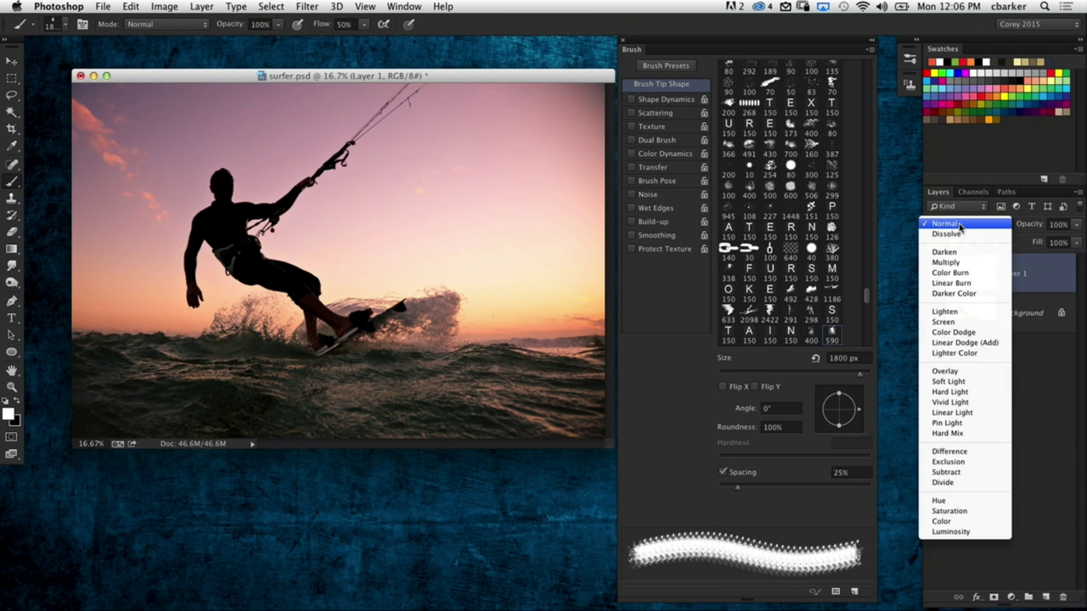
left_click(948, 384)
Step: Stamp white splatters over the surfer, the sky and the water on Layer 1
left_click(229, 212)
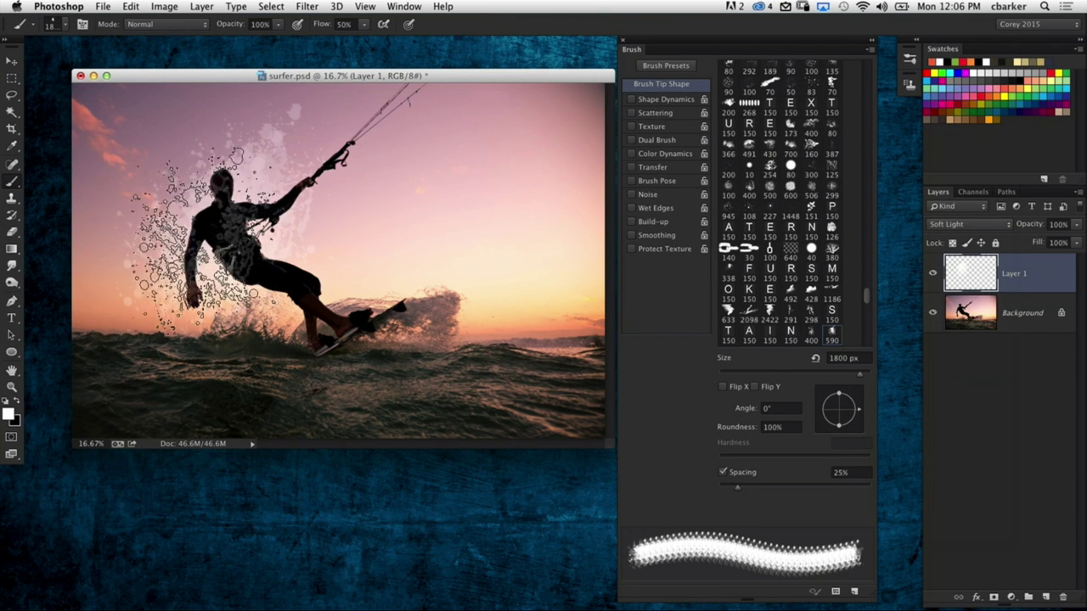
left_click(374, 144)
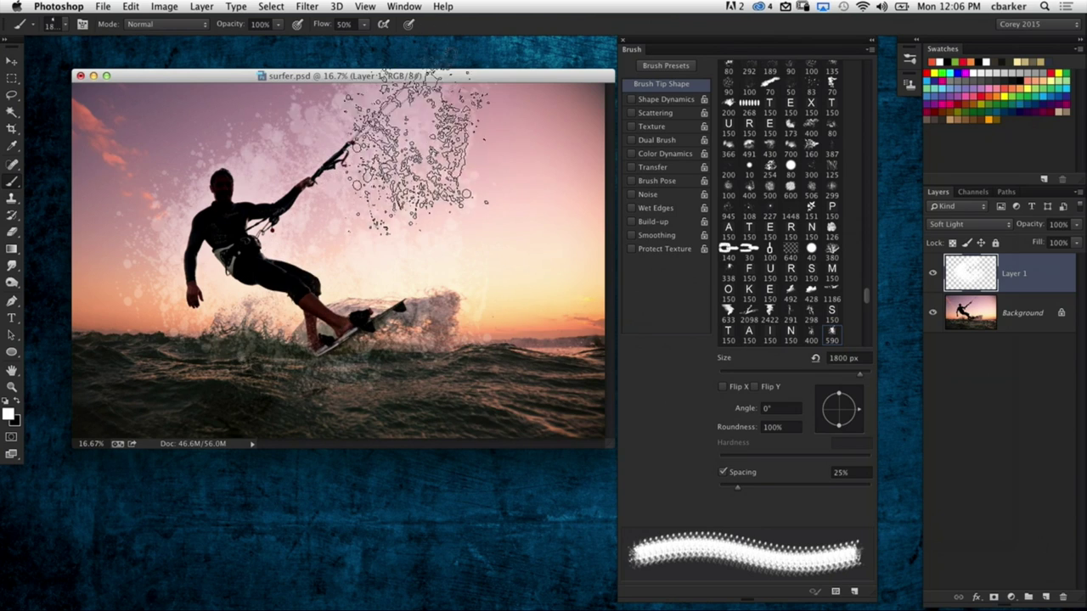
left_click(127, 119)
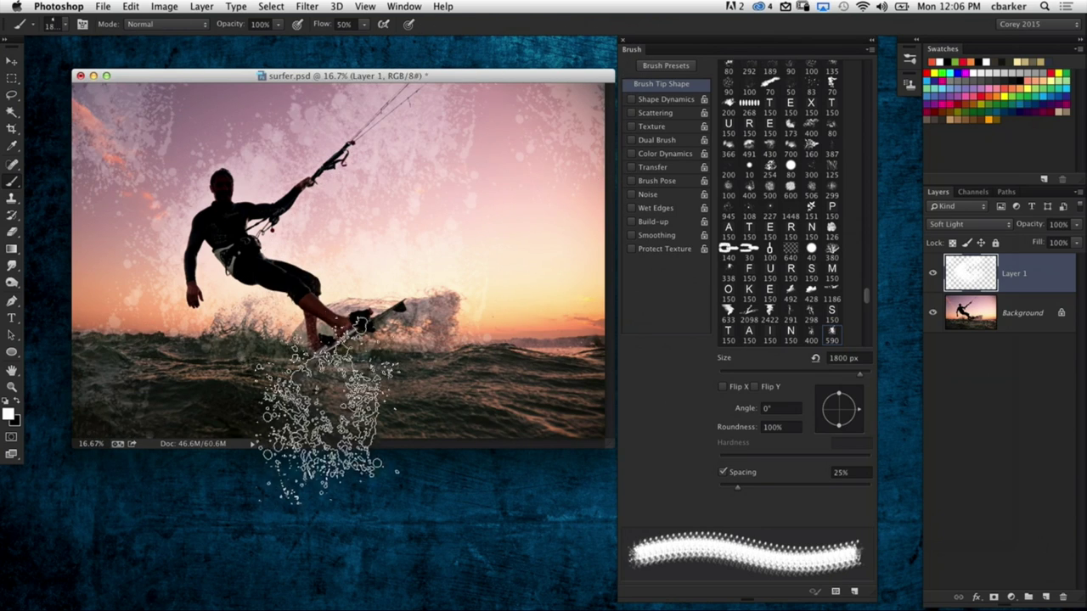
left_click(544, 374)
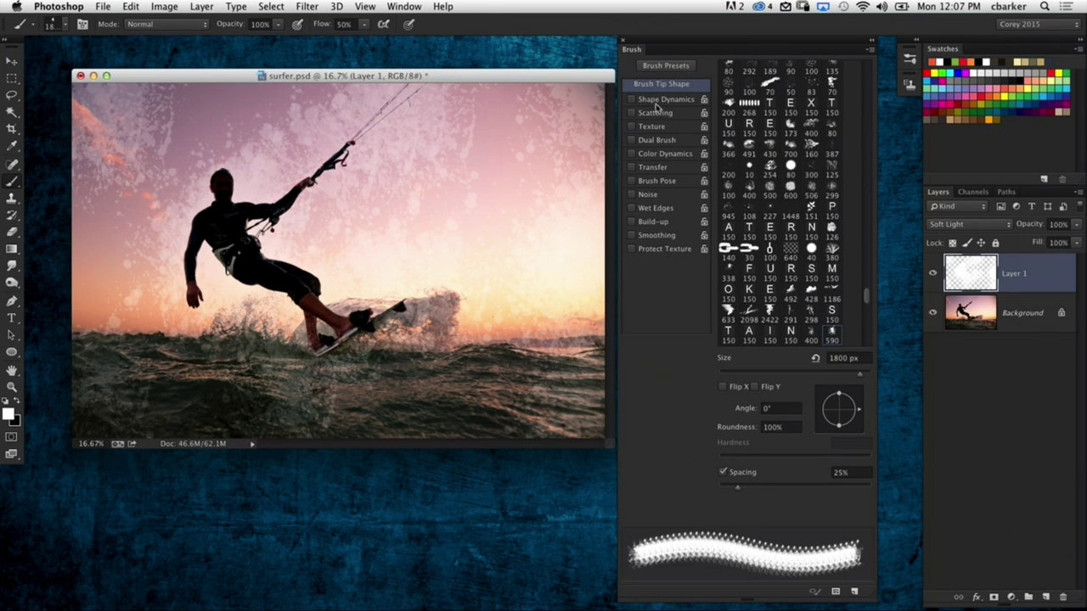
Step: Enable Shape Dynamics with 100% size jitter, its control set to Off, and 100% angle jitter
left_click(671, 100)
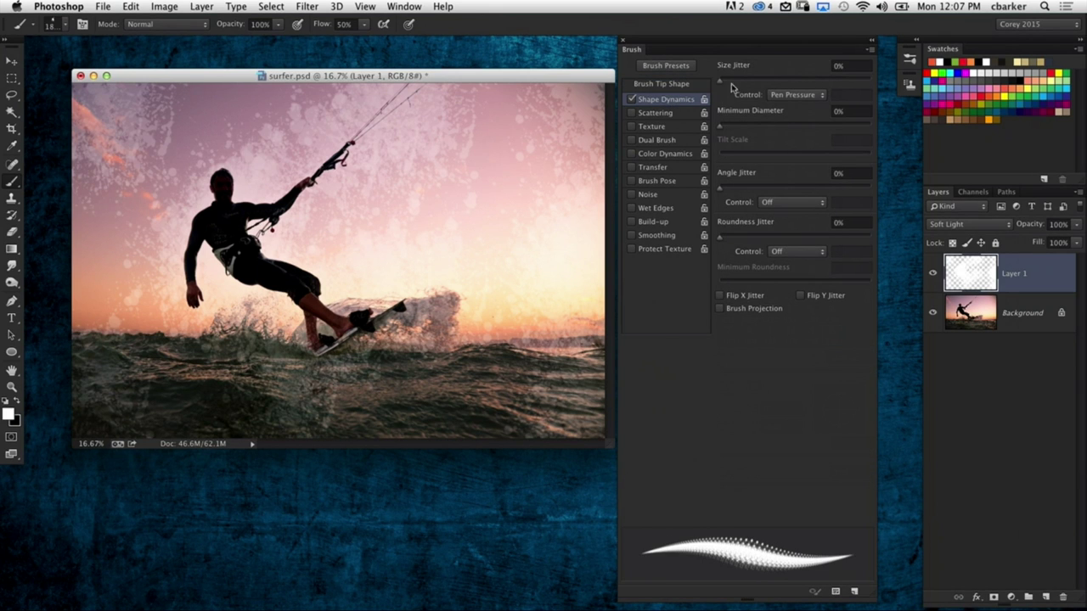
left_click(802, 95)
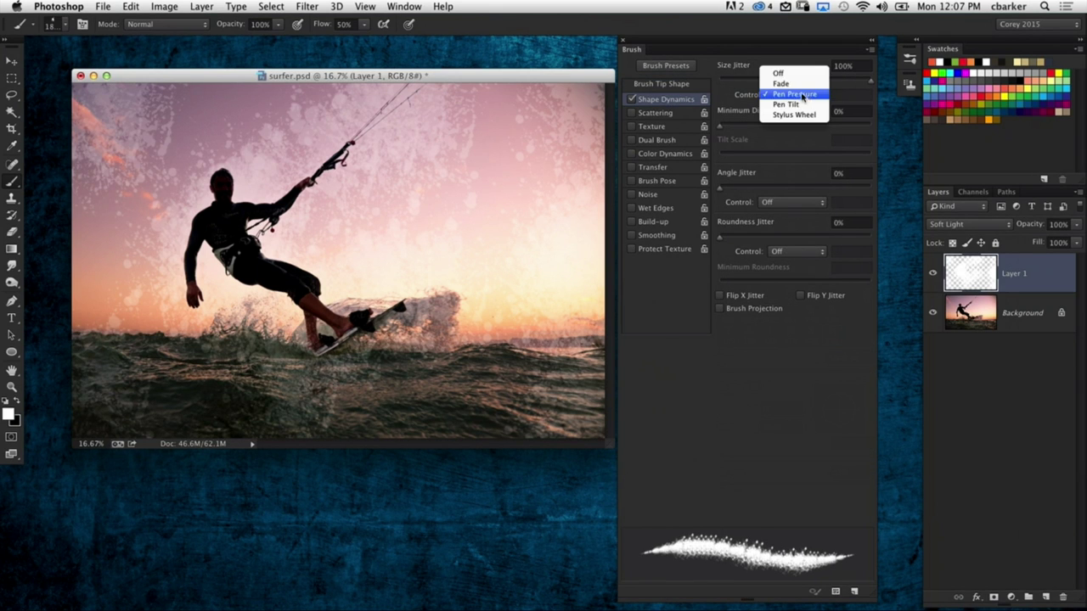
left_click(822, 71)
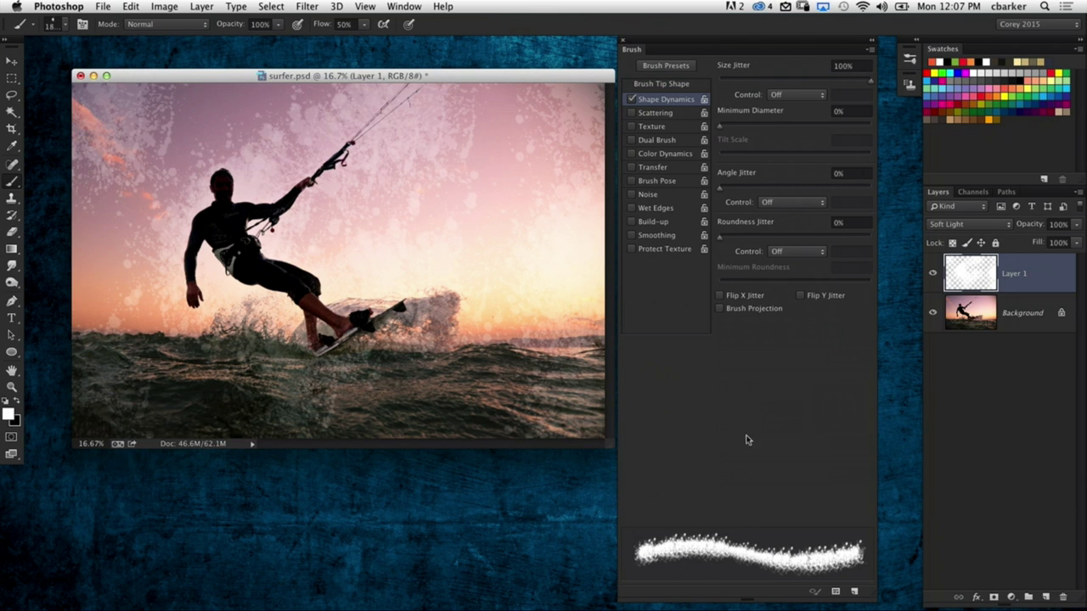
left_click_drag(731, 189, 913, 195)
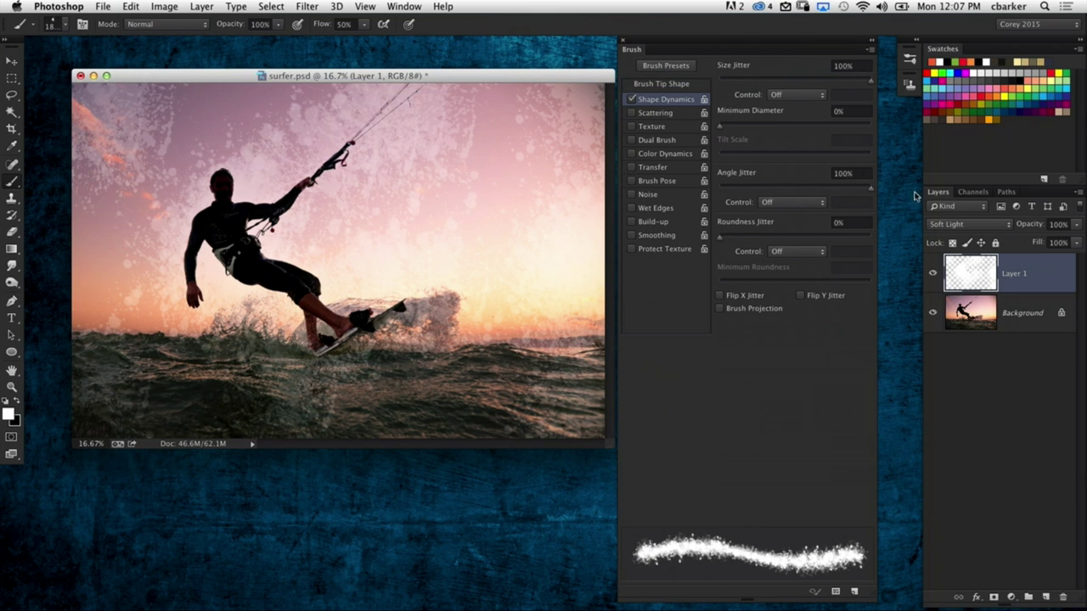
Step: Set the splatter tip's spacing to 51% and enable Transfer, leaving Scattering off
left_click(683, 85)
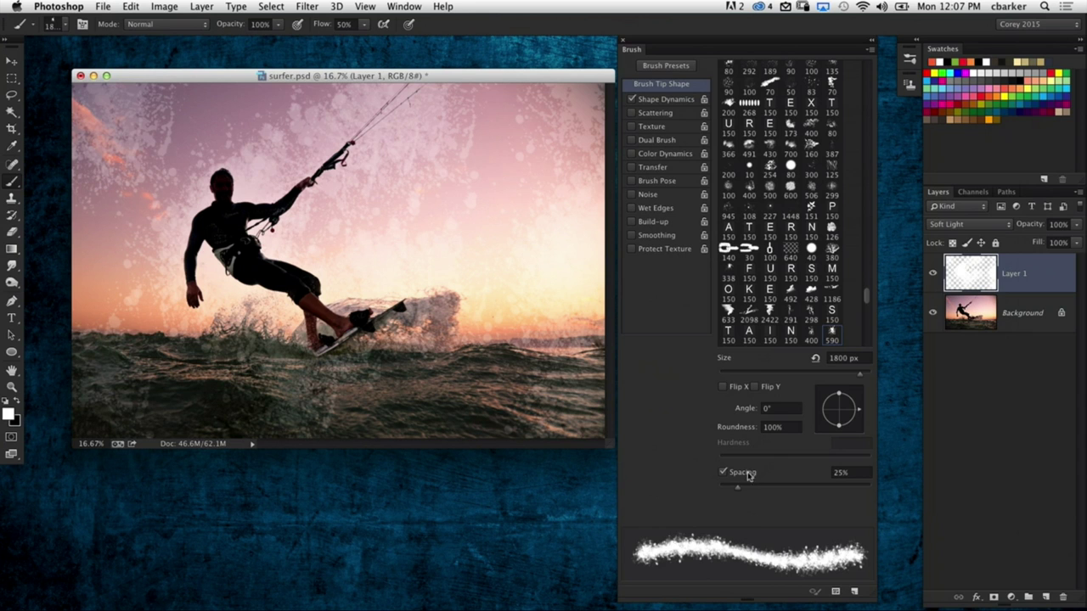
left_click_drag(745, 486, 758, 491)
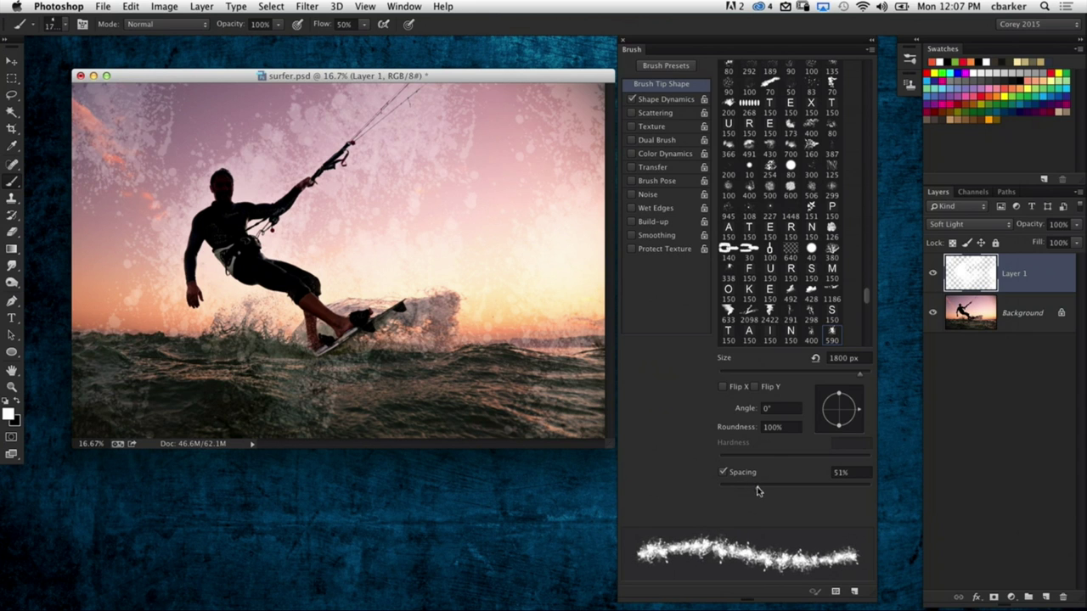
left_click(662, 115)
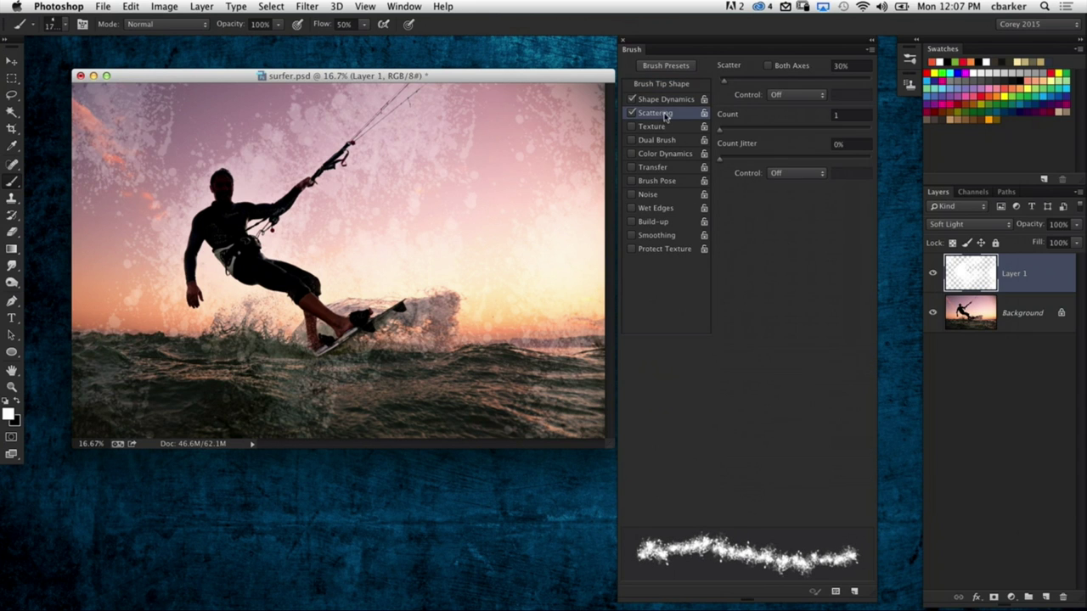
left_click(630, 114)
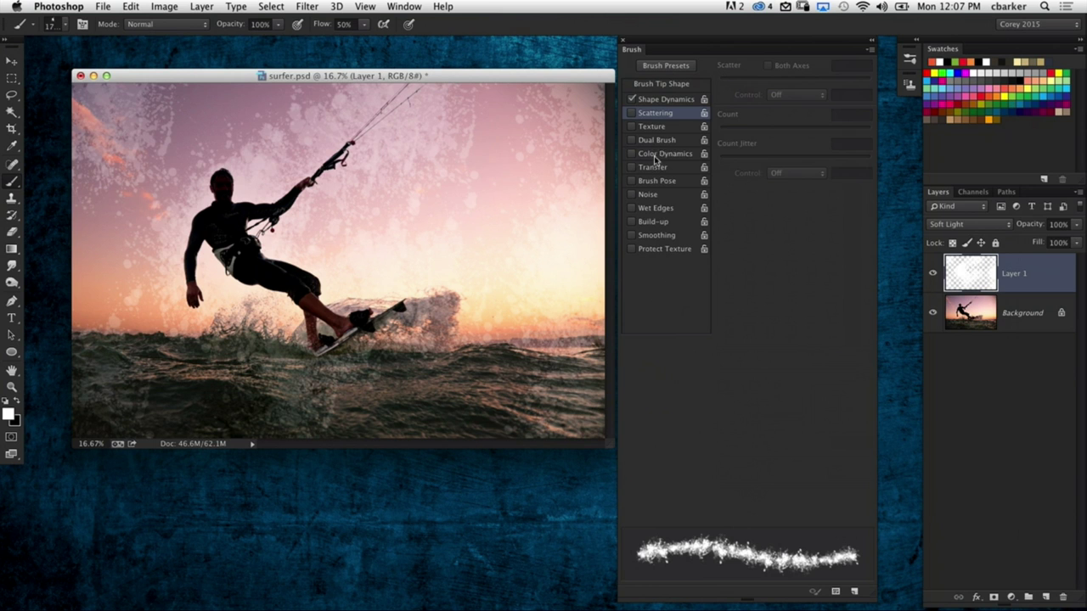
left_click(656, 154)
left_click(651, 166)
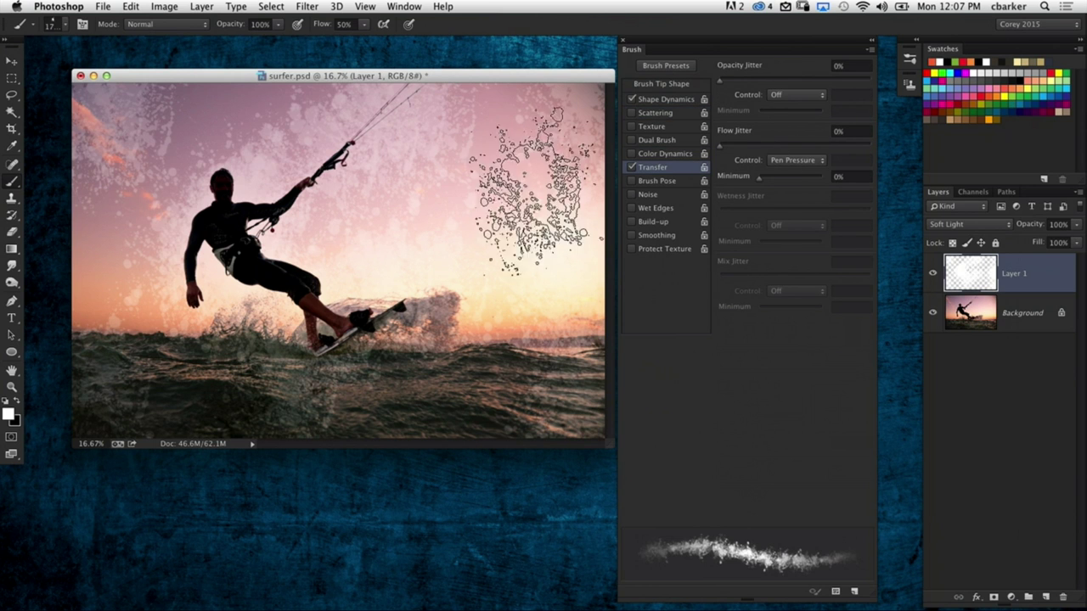
Step: Clear all the splatters from Layer 1 and remove the selection
key("super+a")
key("BackSpace")
key("super+d")
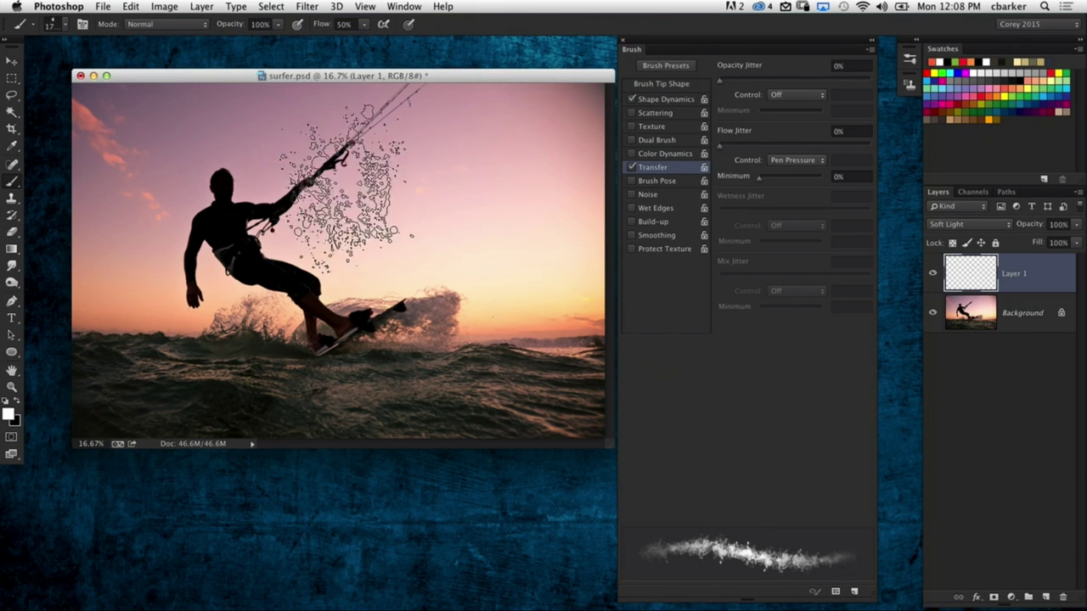
Step: Paint varied splatter texture across the sky, the surfer and the water on Layer 1, adjusting the brush size
left_click(225, 183)
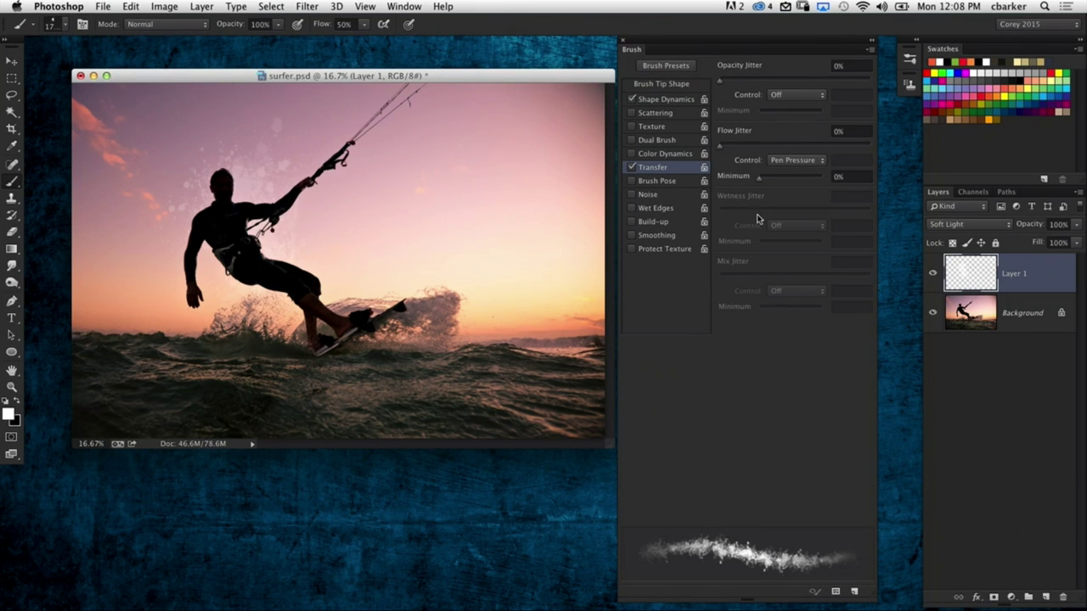
left_click_drag(297, 272, 365, 119)
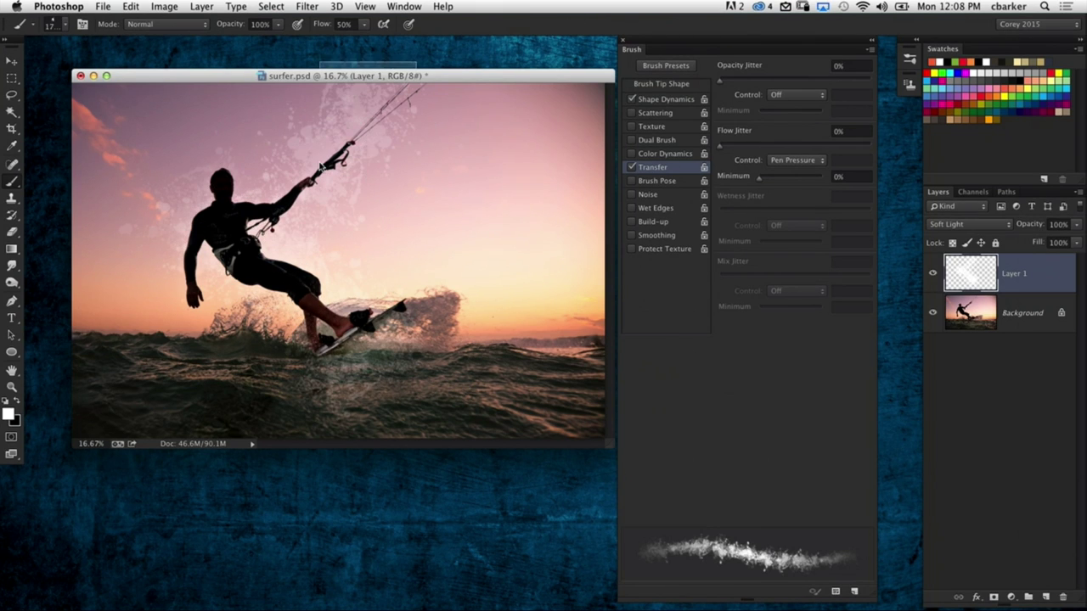
mouse_move(395, 365)
left_mouse_down()
mouse_move(88, 393)
mouse_move(110, 94)
mouse_move(570, 110)
mouse_move(533, 340)
left_mouse_up()
key("ctrl+z")
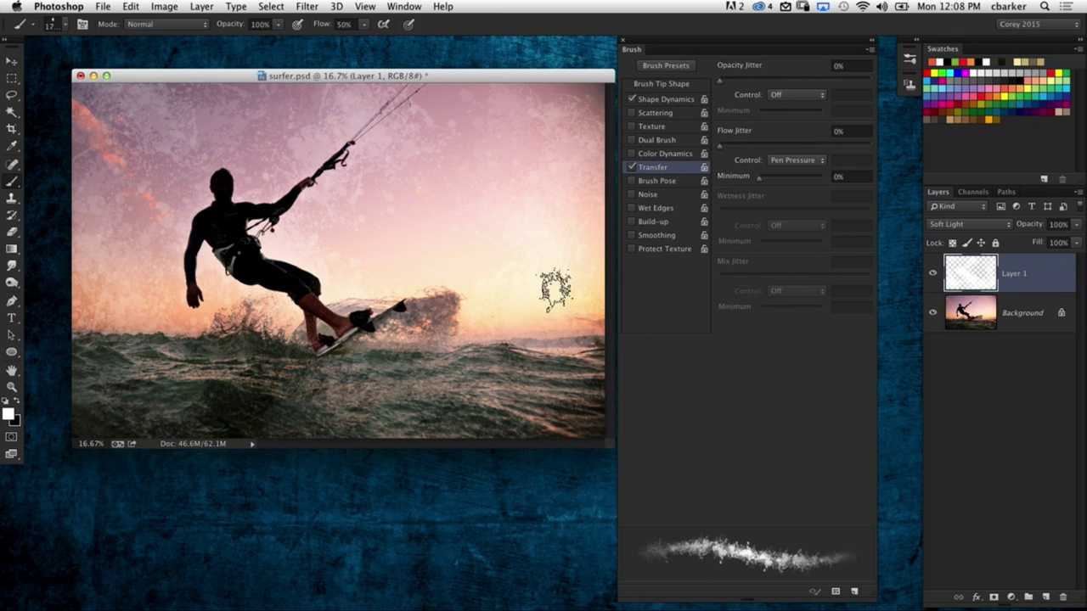
key("bracketright")
key("bracketright")
key("bracketright")
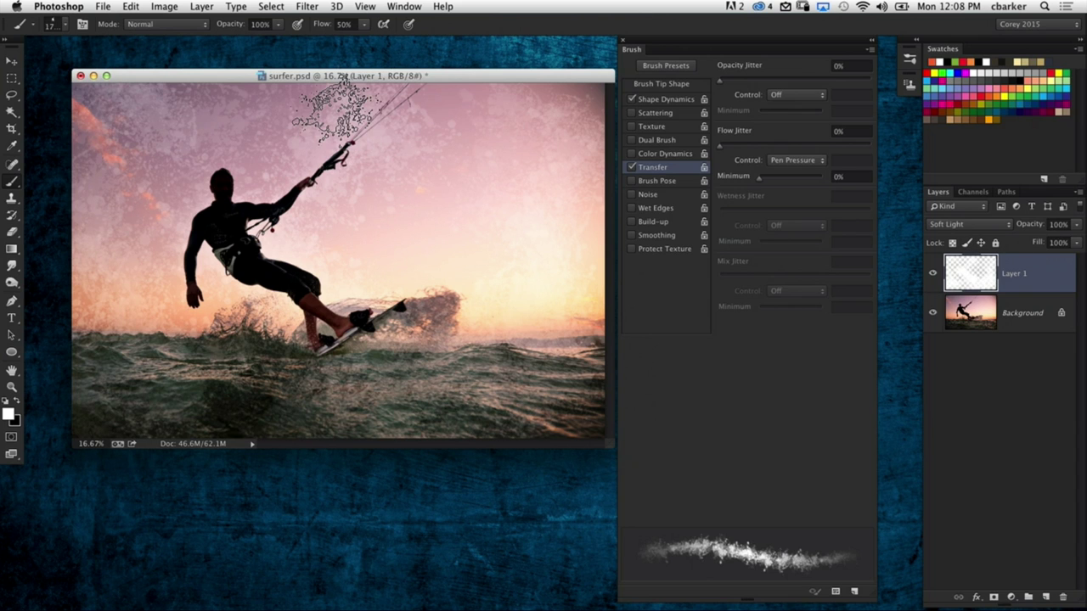
Step: Save the current brush as a new tool preset under the suggested name, with its colour included
left_click(33, 27)
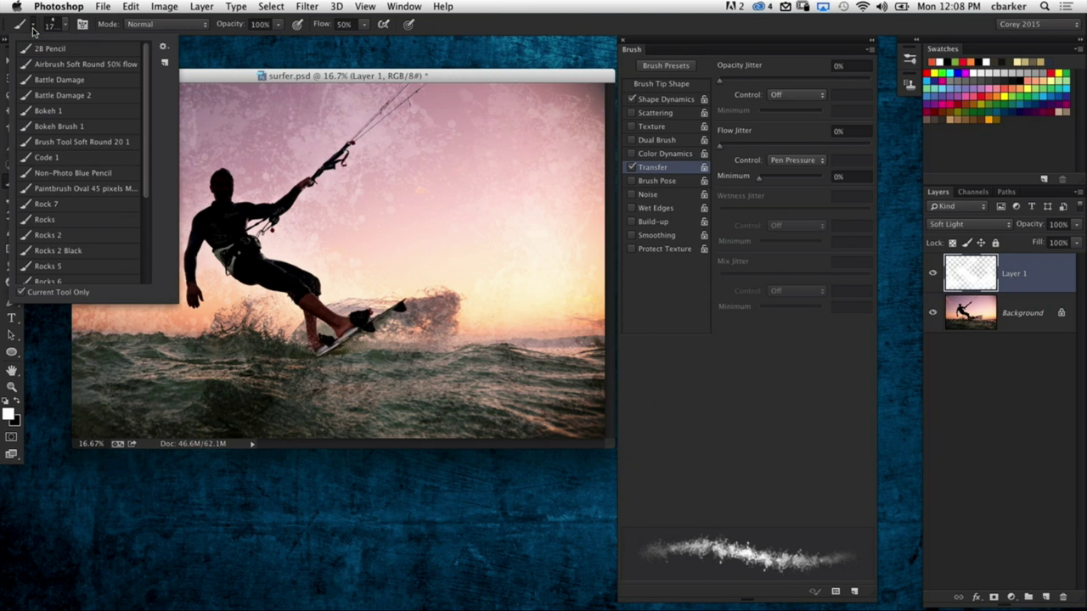
left_click(164, 47)
left_click(191, 50)
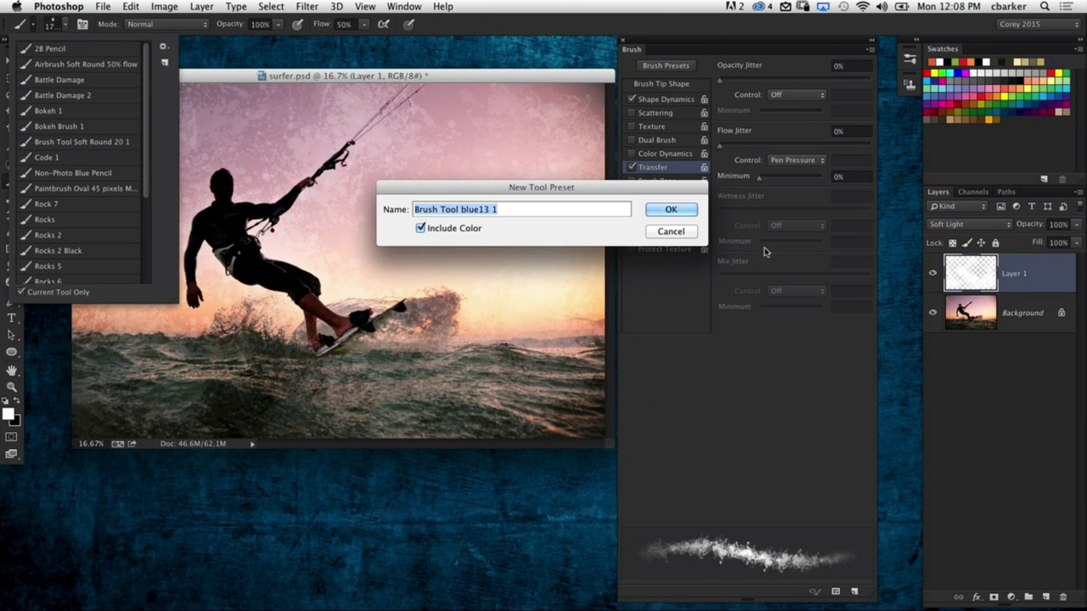
left_click(691, 212)
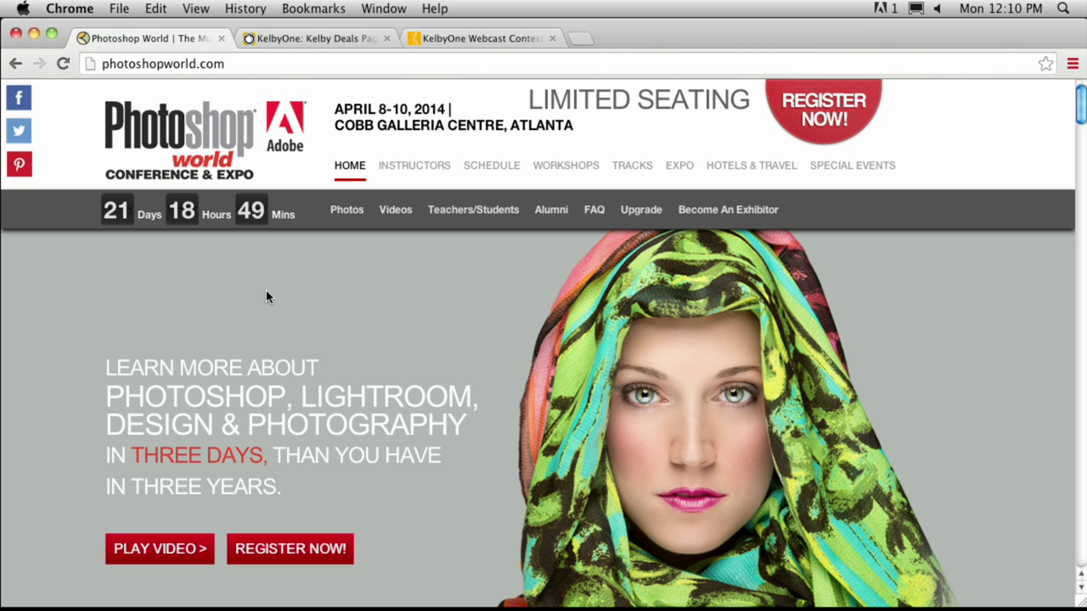
scroll(265, 290, "down", 3)
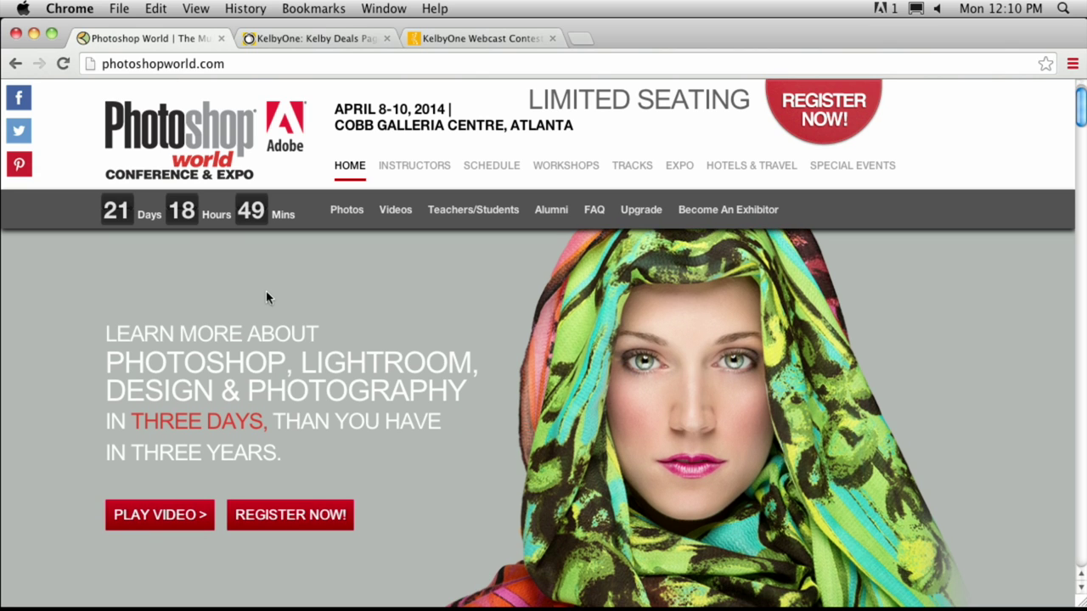
scroll(266, 296, "down", 8)
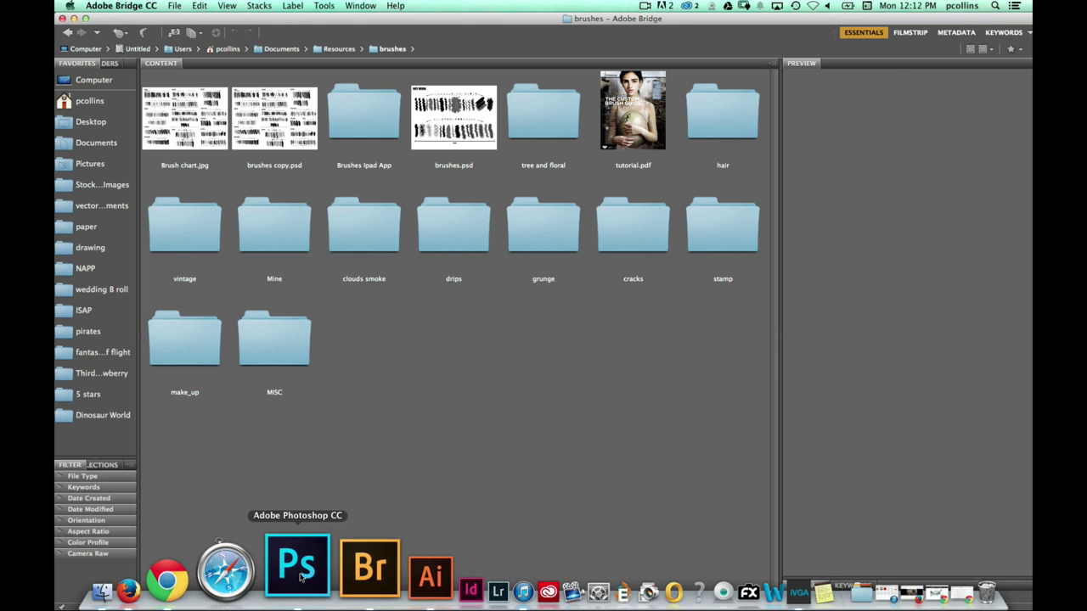
Step: Switch to Photoshop, bring up the rusty keys image and open the brush picker for the Brush tool
left_click(297, 568)
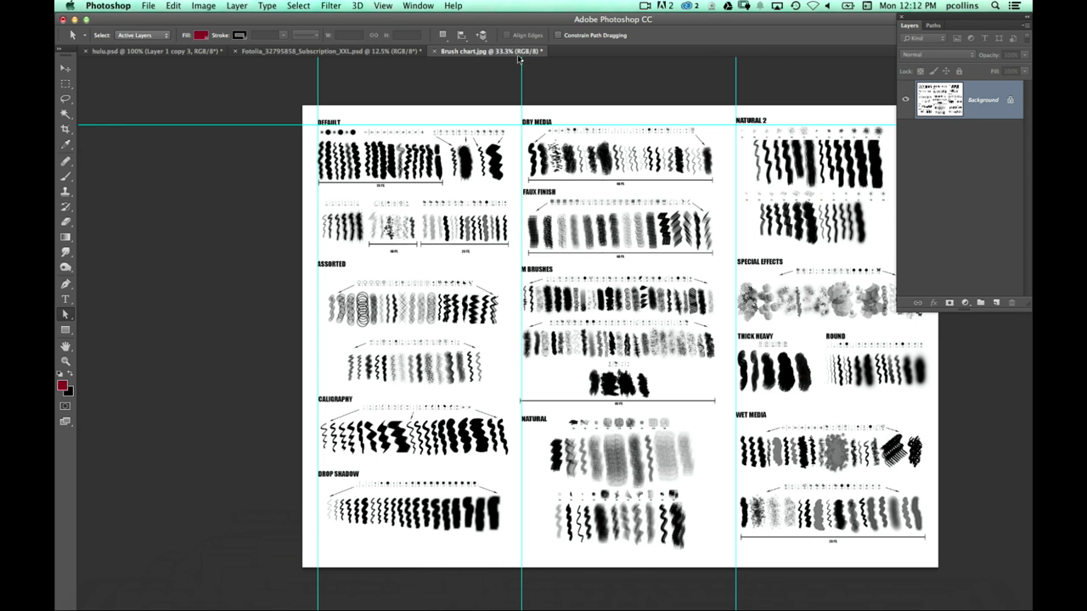
left_click(392, 59)
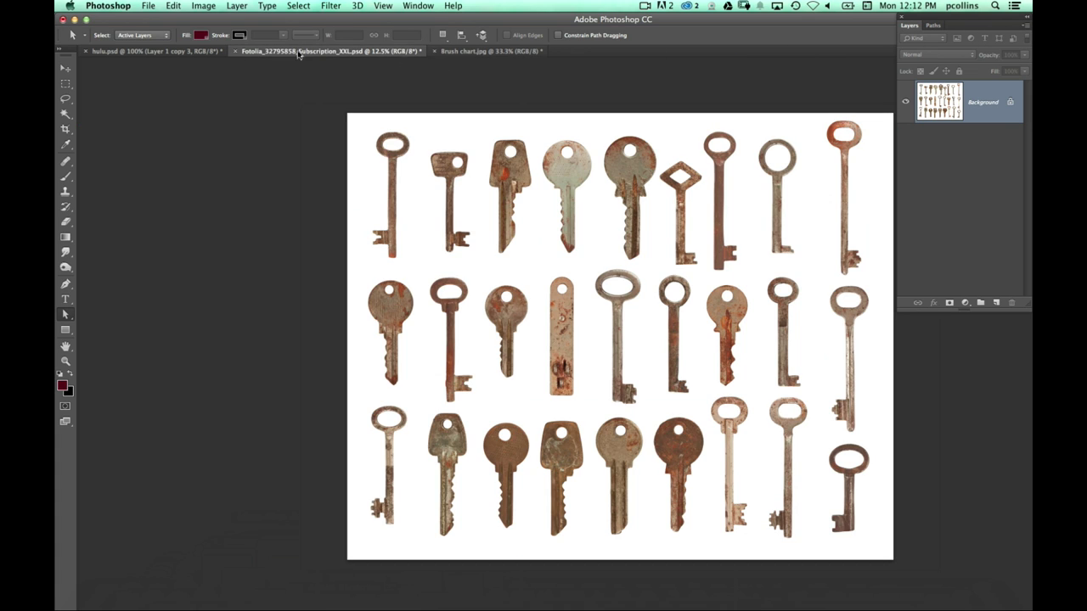
left_click(66, 177)
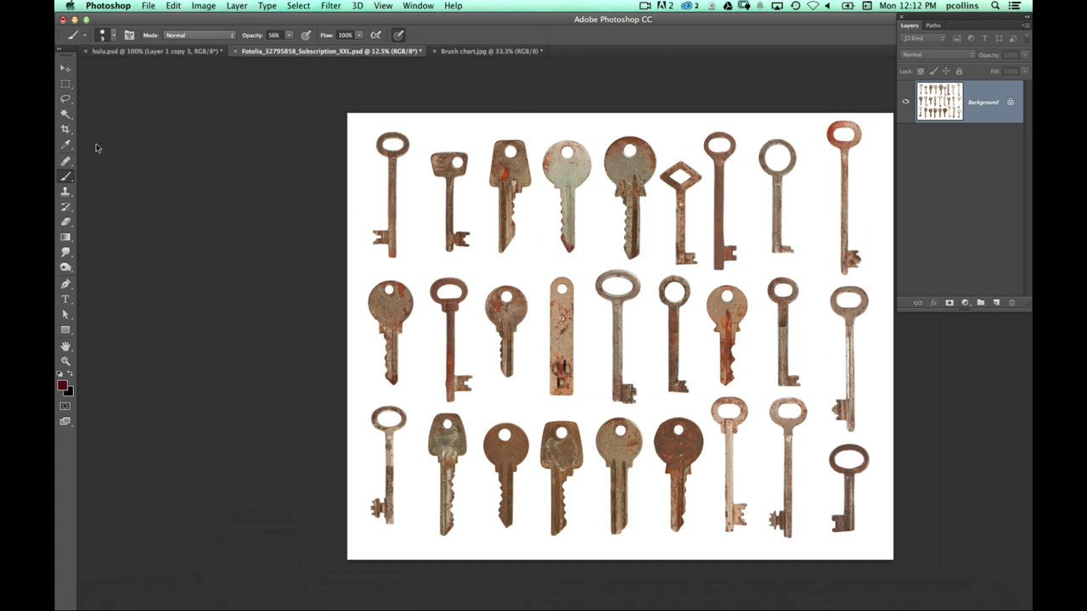
left_click(113, 38)
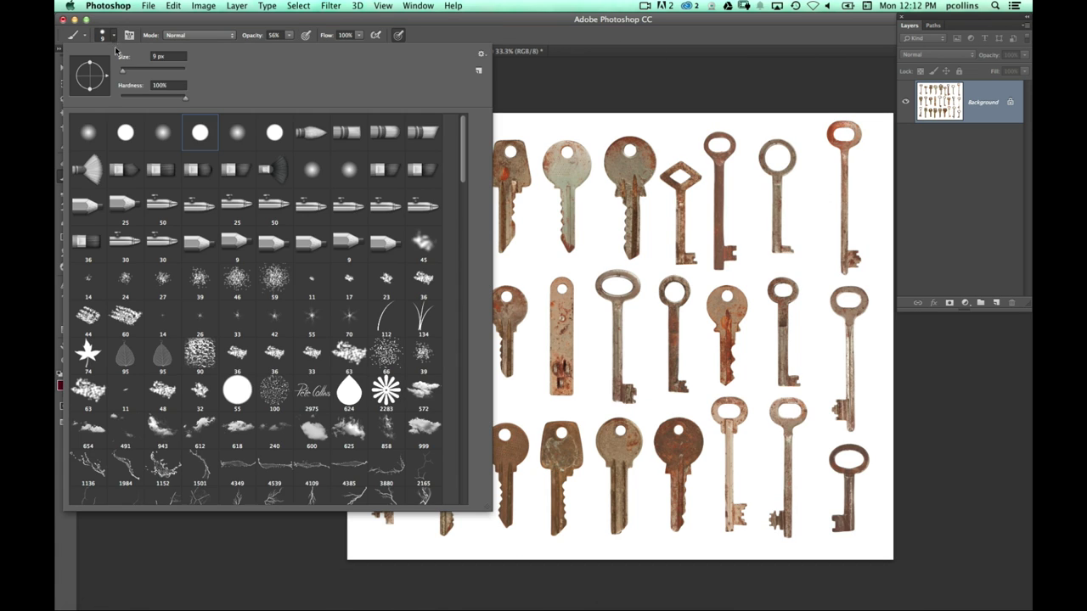
Step: Append the M Brushes set to the current brushes and show the end of the brush list
left_click(481, 54)
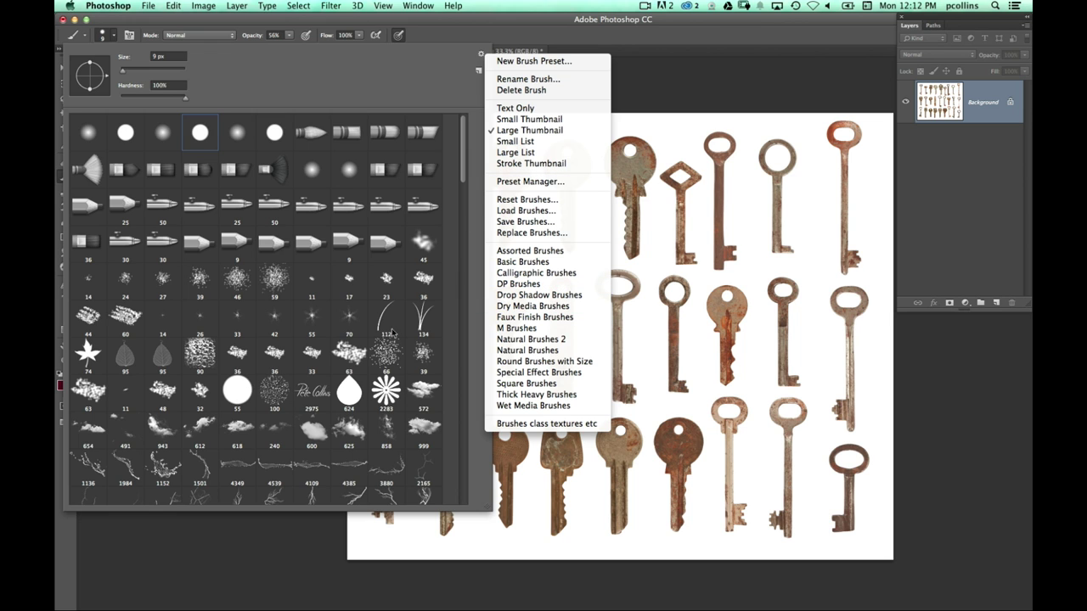
left_click(466, 162)
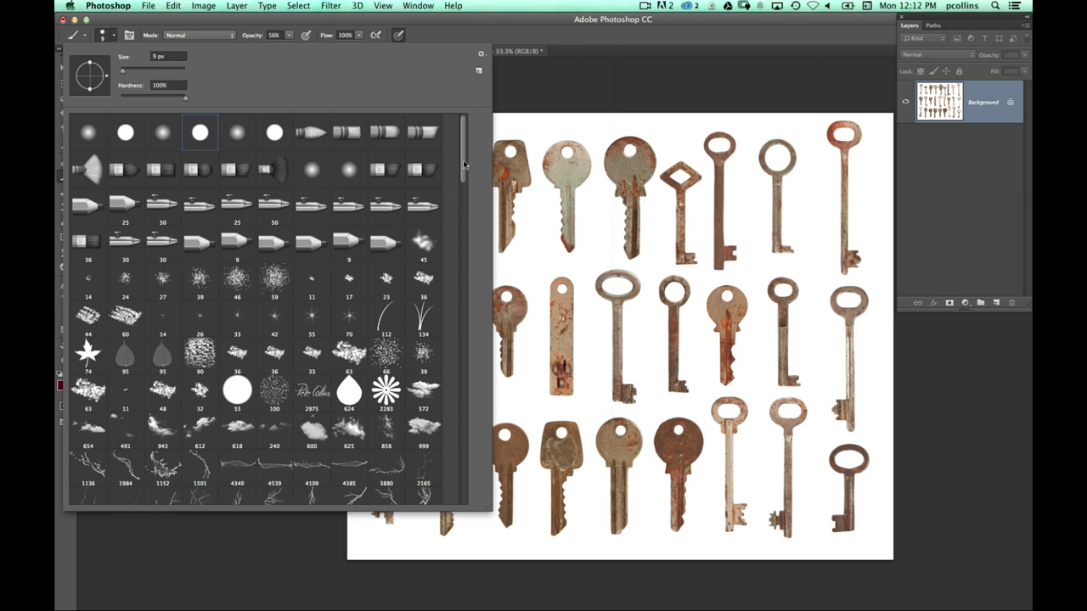
left_click(481, 57)
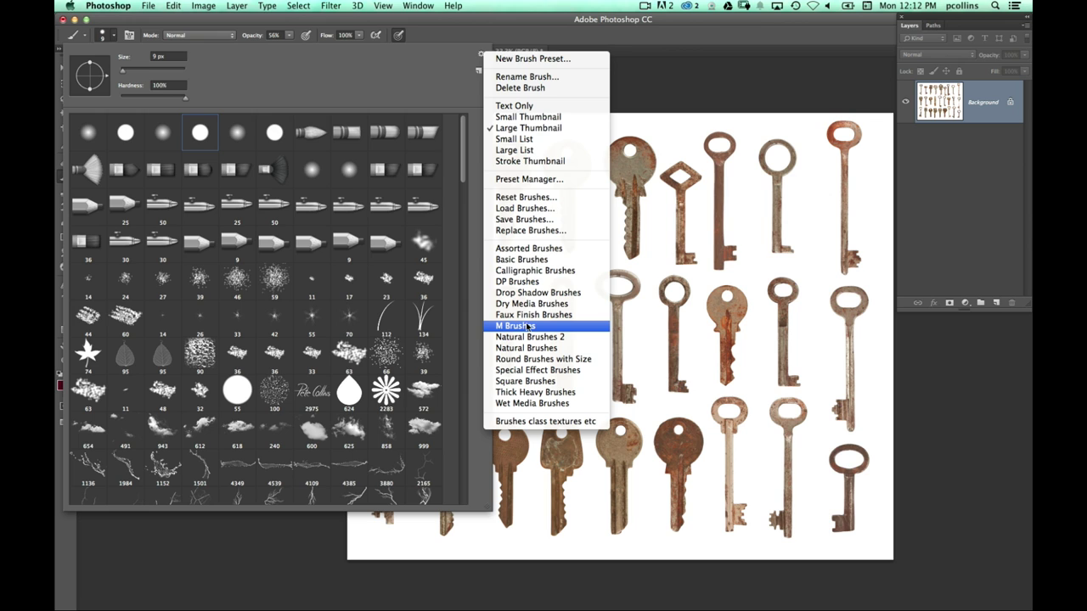
left_click(526, 327)
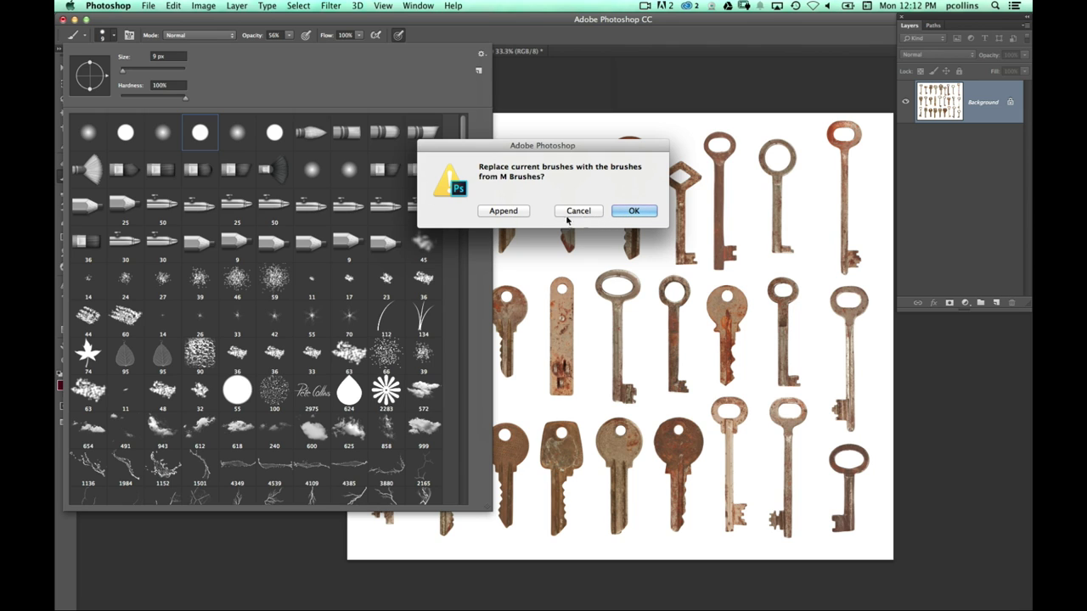
left_click(505, 210)
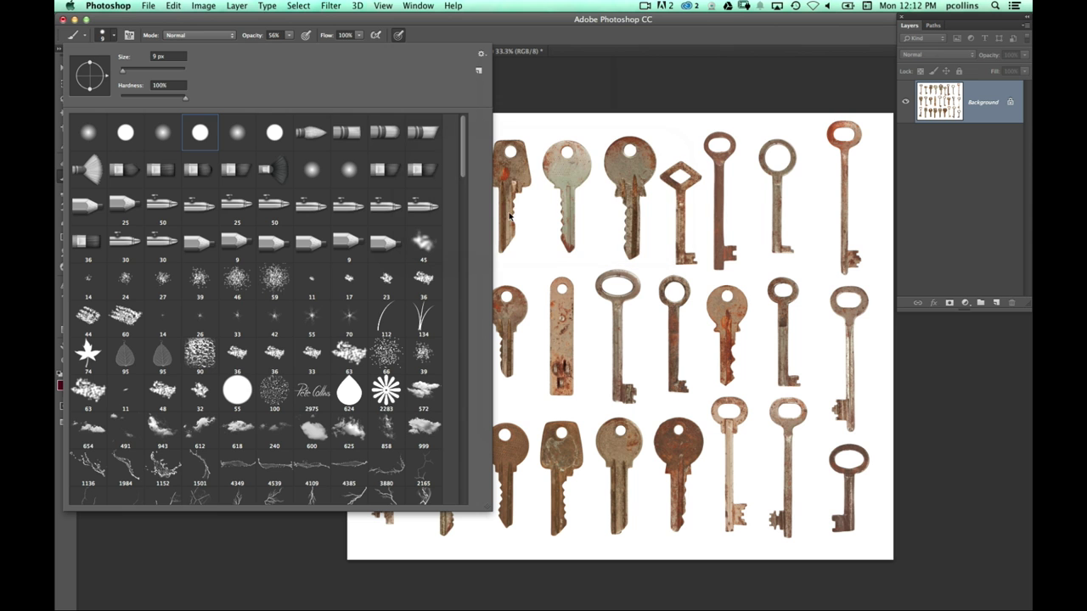
left_click_drag(463, 154, 442, 488)
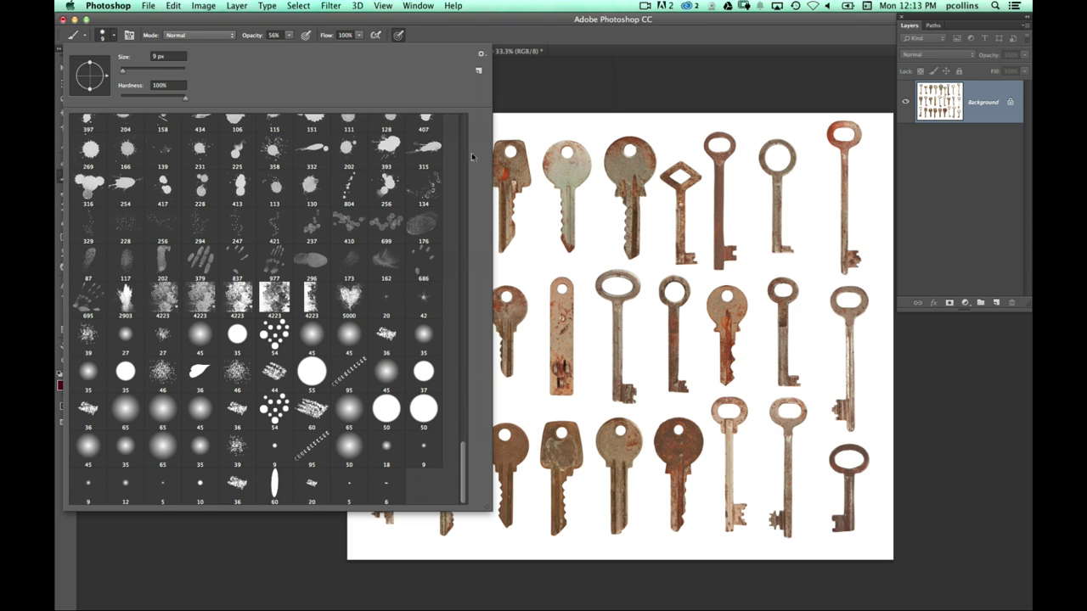
Step: Append the Faux Finish Brushes set to the current brushes and close the brush picker
left_click(481, 54)
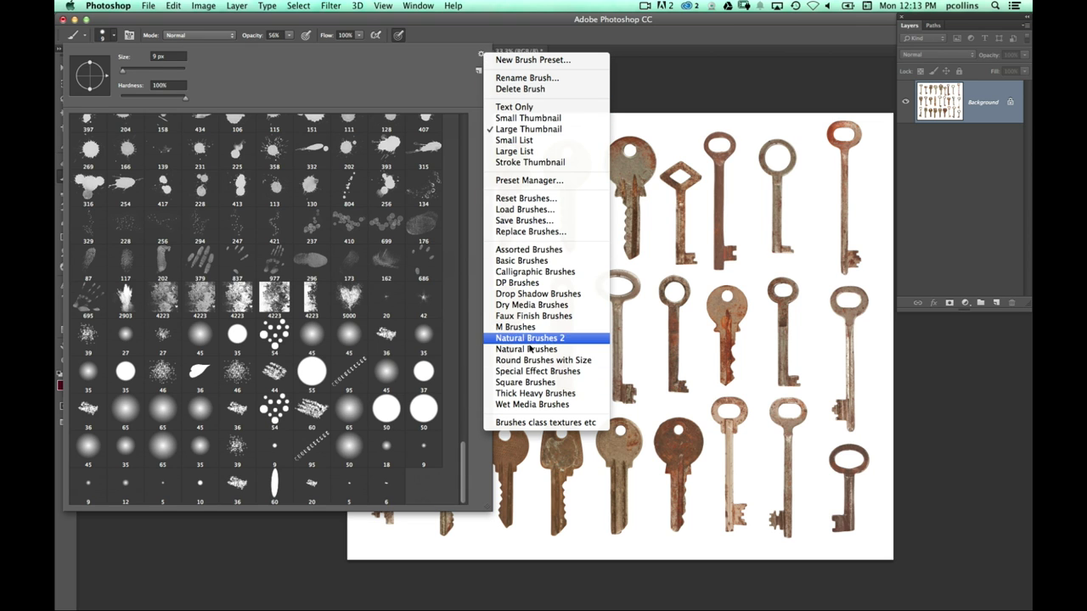
left_click(534, 315)
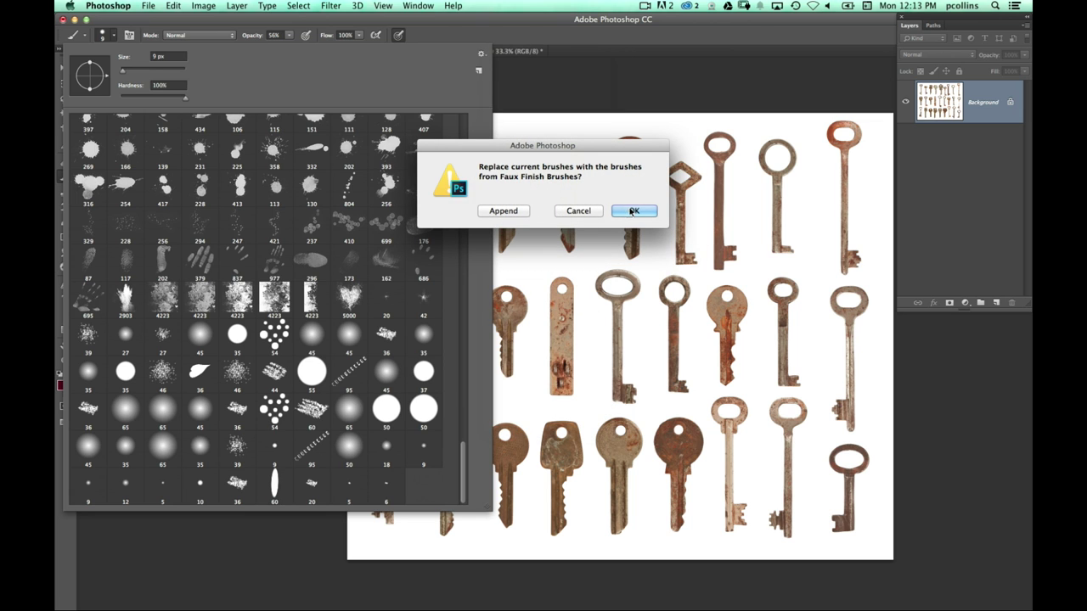
key("Return")
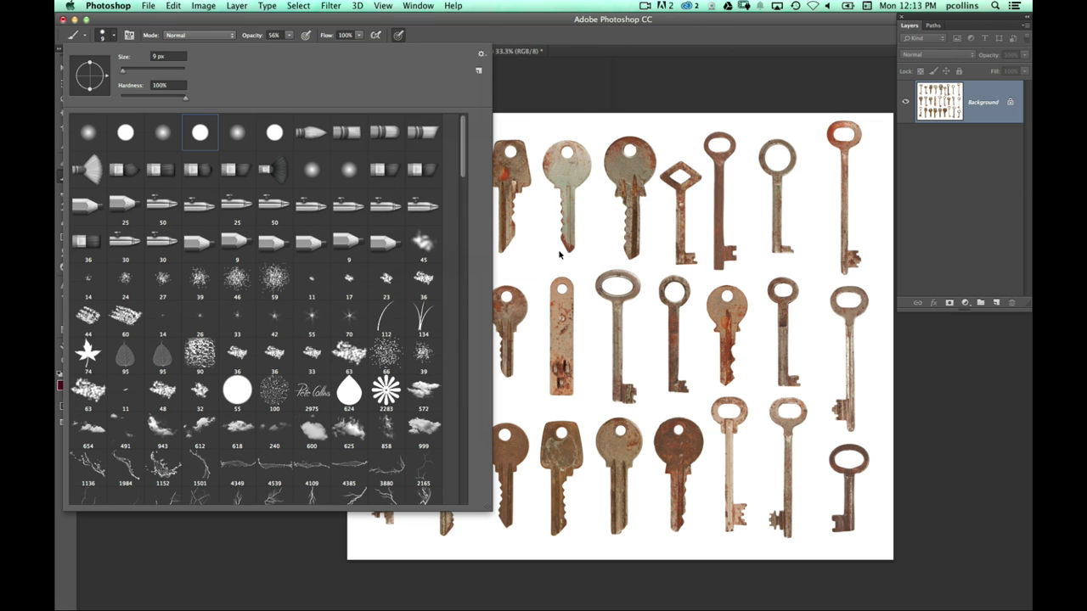
left_click(588, 85)
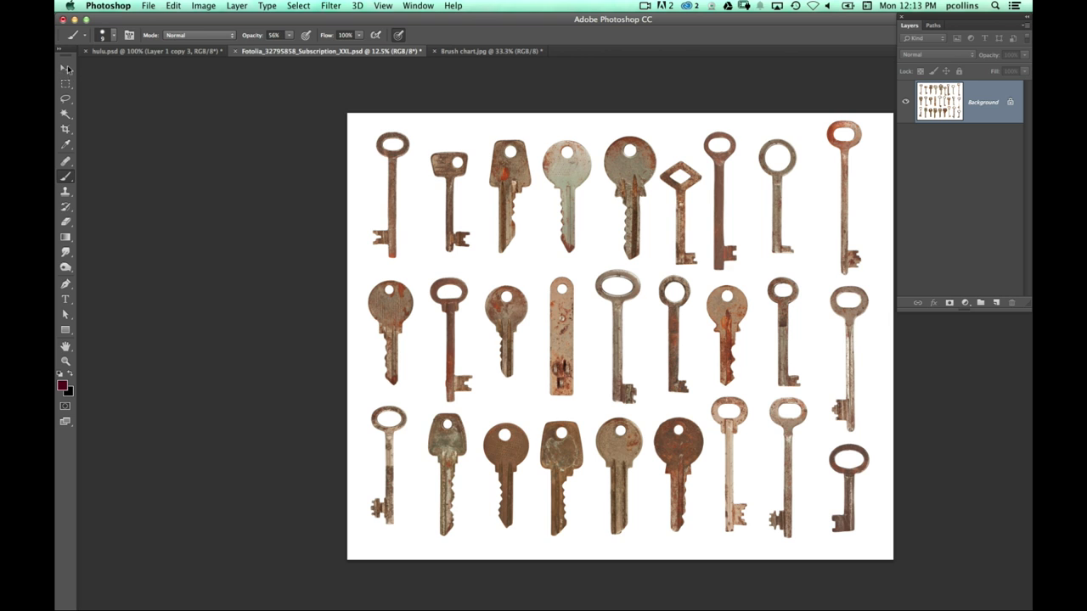
Step: Examine the brush chart's stroke samples across the M Brushes, Default, Dry Media, Faux Finish, Special Effects, Thick Heavy and Round sets
key("super+Tab")
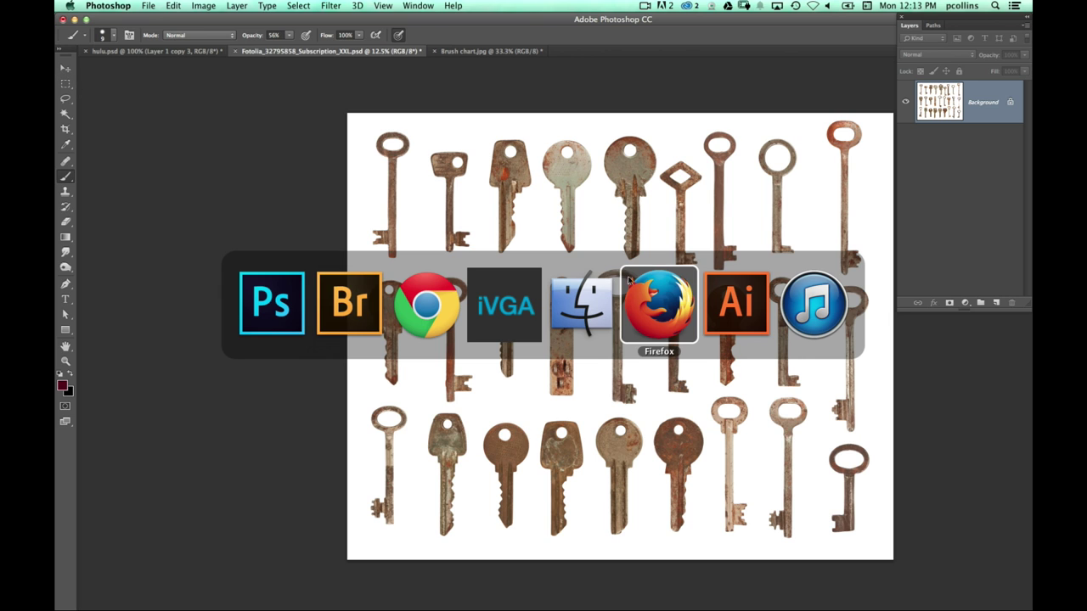
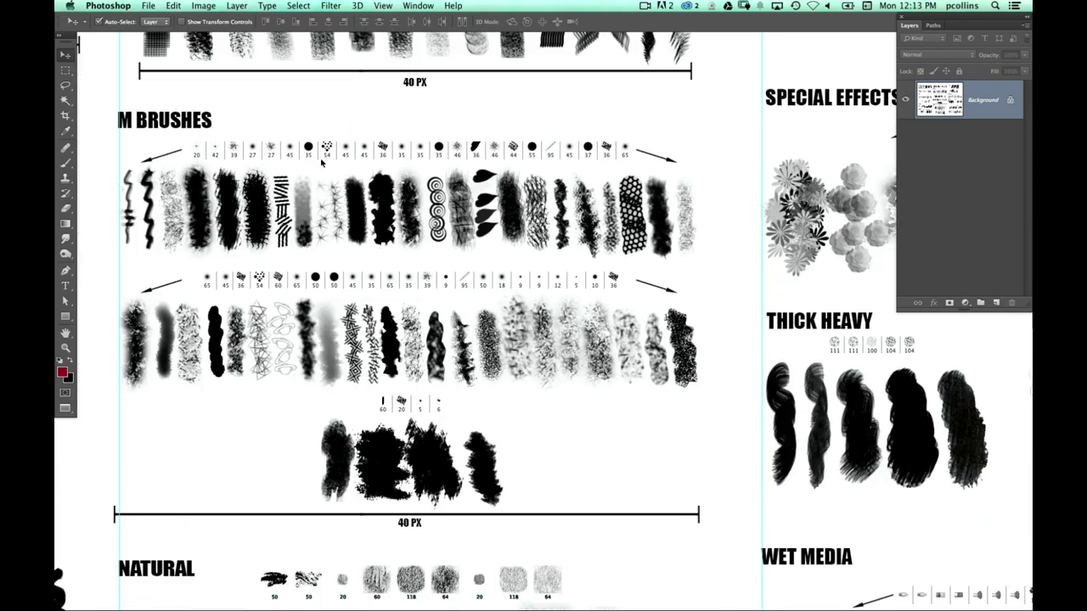
scroll(425, 221, "left", 12)
scroll(425, 221, "up", 5)
scroll(400, 326, "up", 5)
scroll(382, 340, "right", 2)
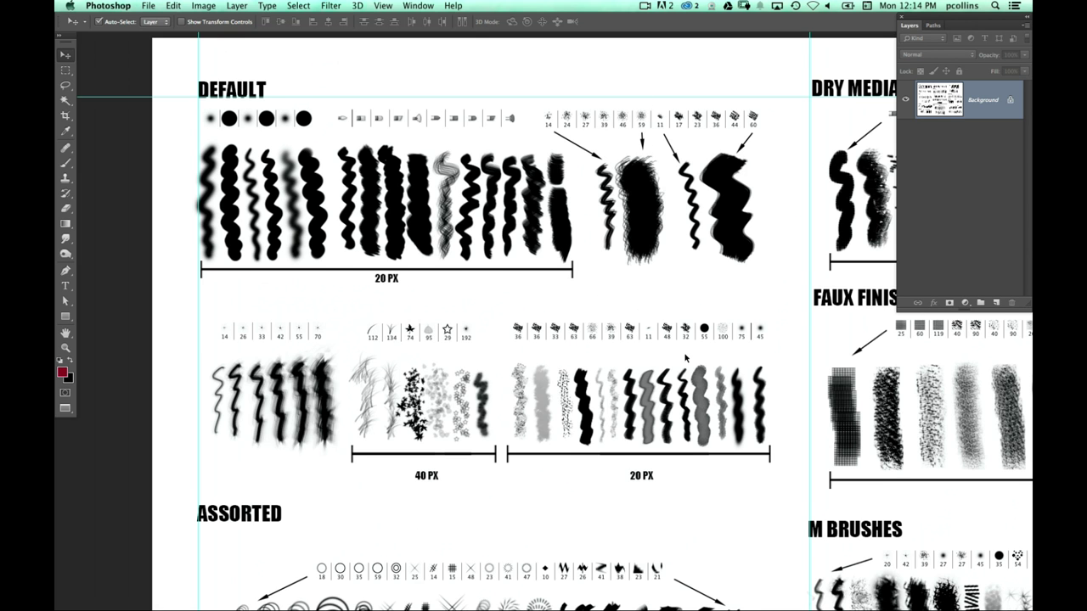
scroll(685, 358, "right", 10)
scroll(685, 357, "down", 3)
scroll(732, 297, "up", 5)
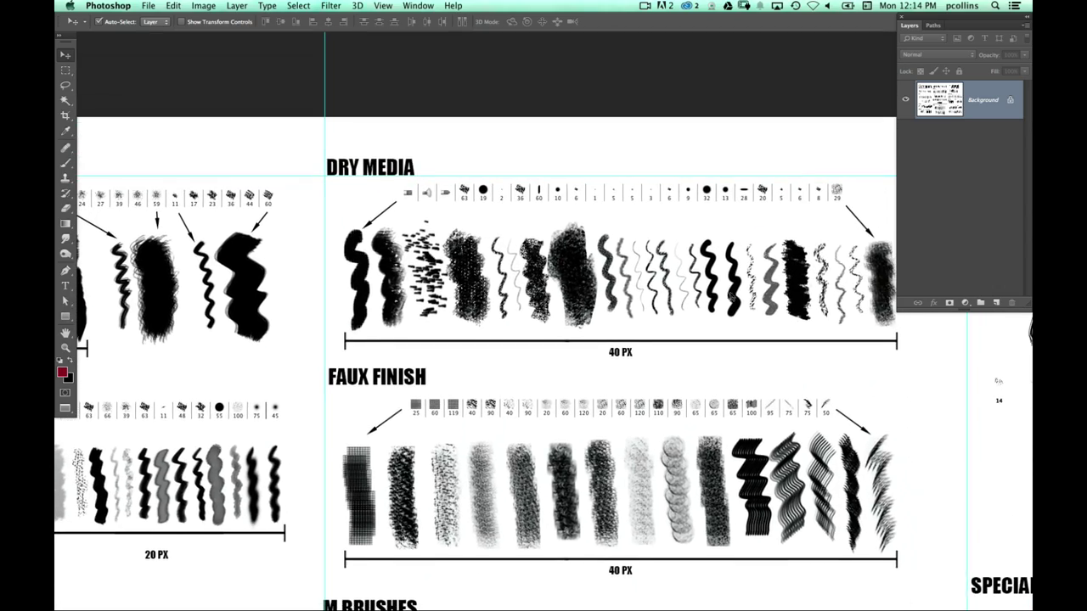
scroll(616, 287, "right", 15)
scroll(617, 286, "down", 7)
scroll(616, 287, "right", 5)
scroll(616, 286, "down", 6)
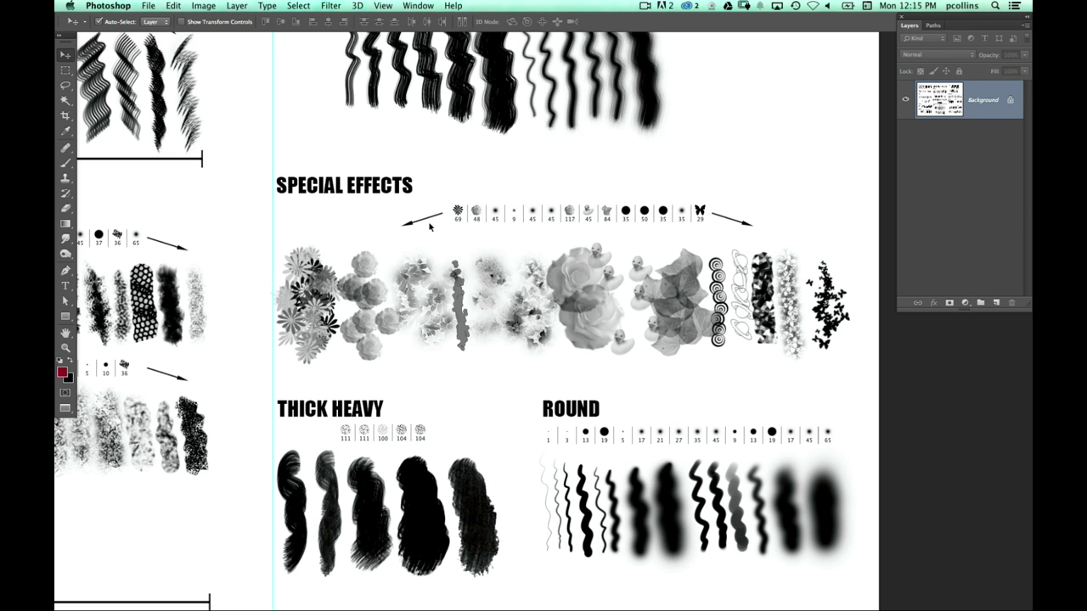
Step: Switch to Adobe Bridge, look over the contents of the brushes folder and select Brush chart.jpg
mouse_move(595, 606)
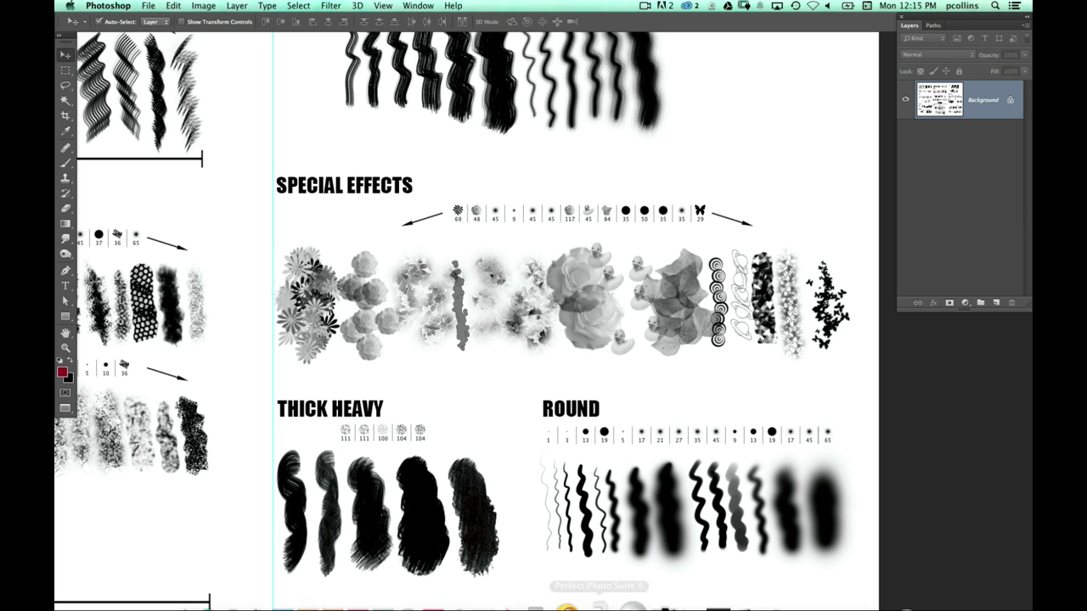
left_click(360, 567)
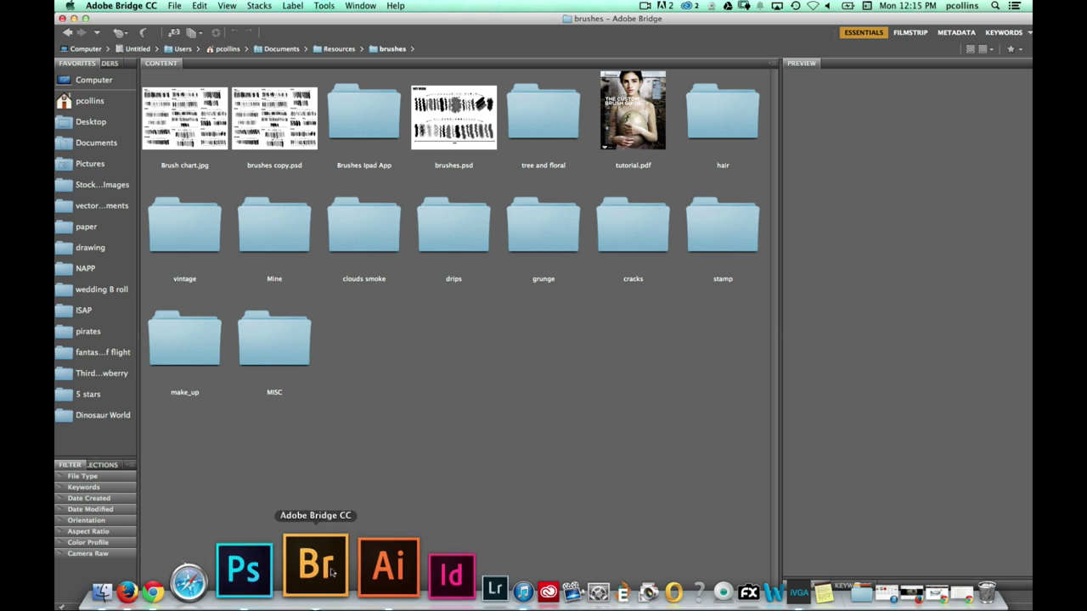
left_click(368, 249)
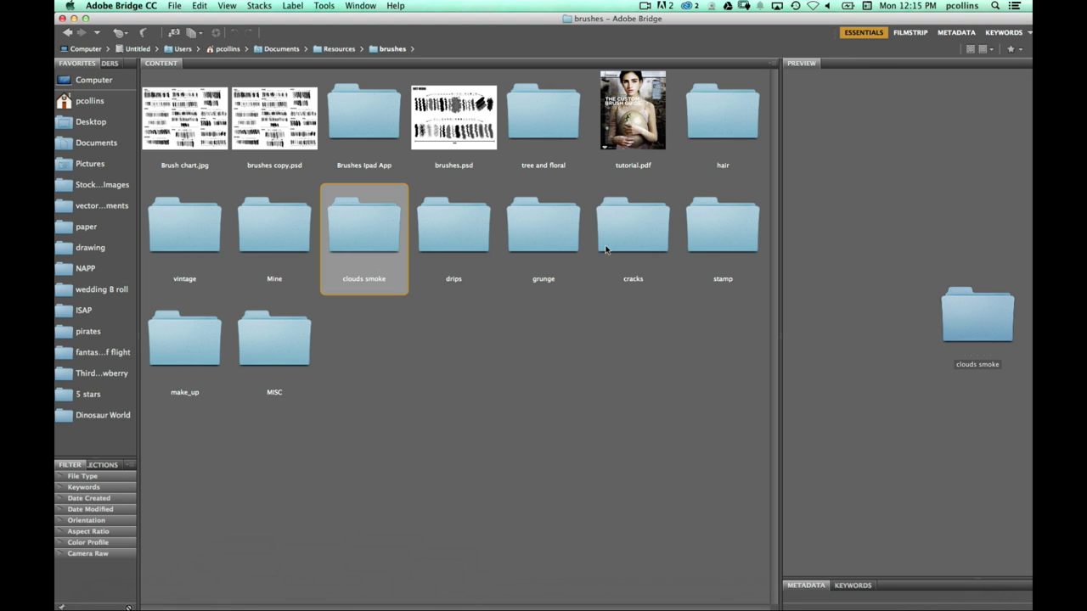
left_click(269, 128)
left_click(219, 125)
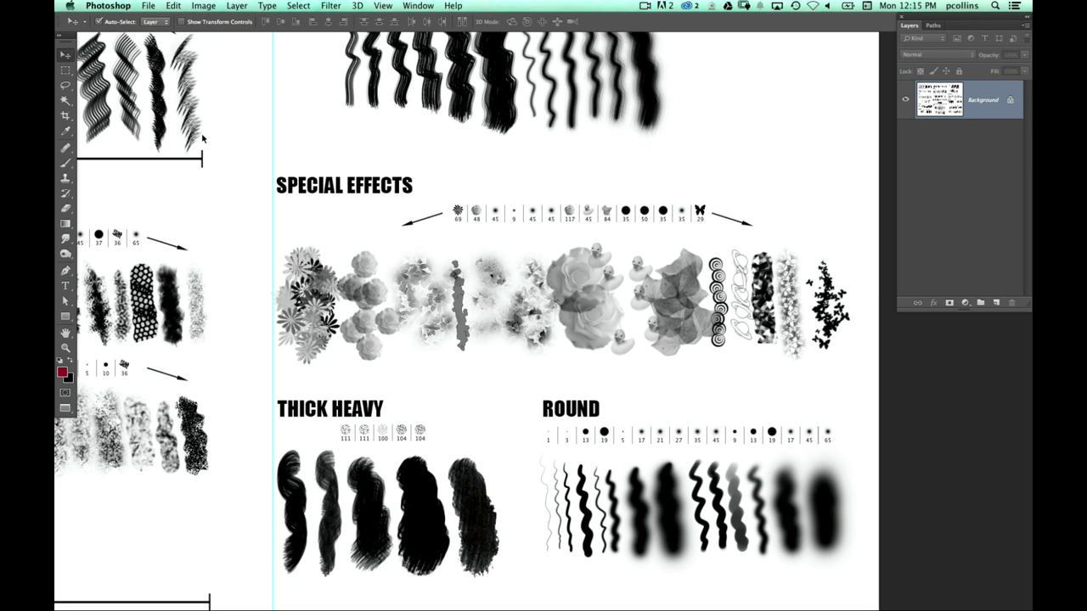
Step: Return to the brush chart in Photoshop and compare the M Brushes samples with the Default, Assorted and Faux Finish ones
key("super+0")
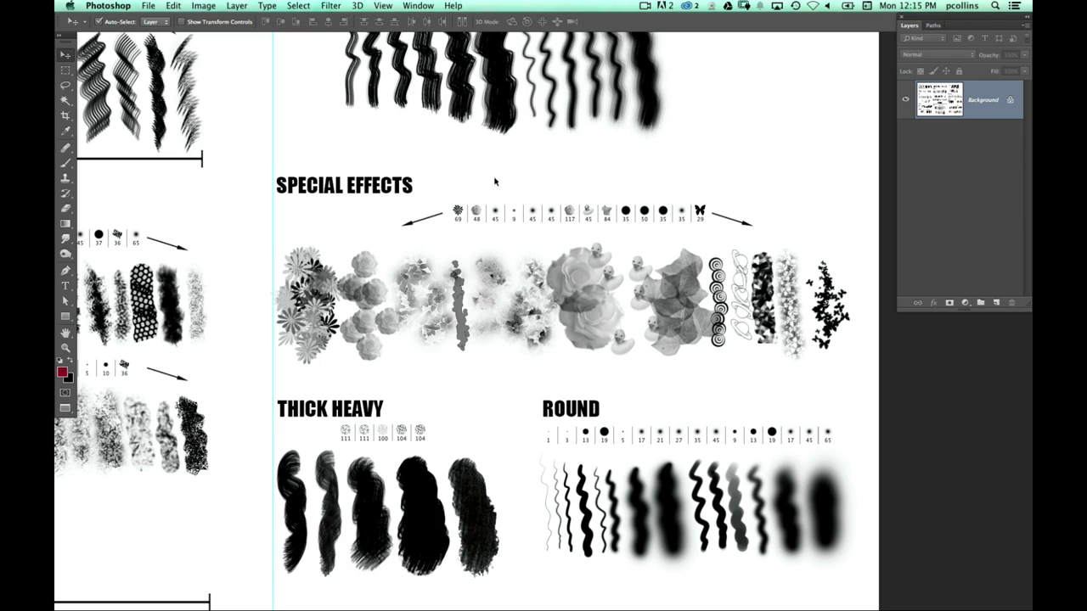
scroll(494, 181, "left", 10)
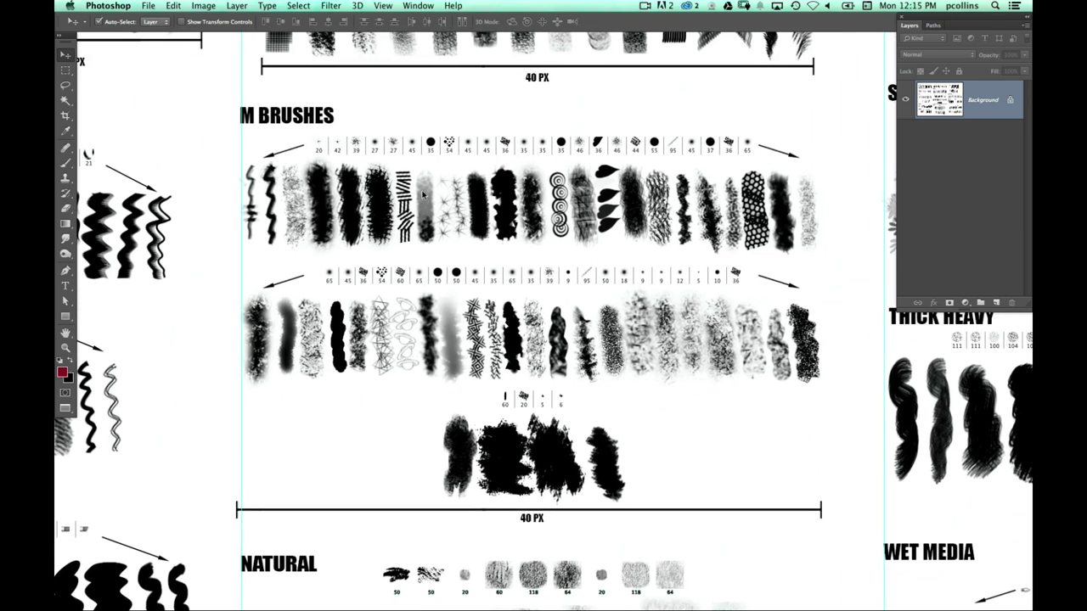
scroll(634, 240, "up", 2)
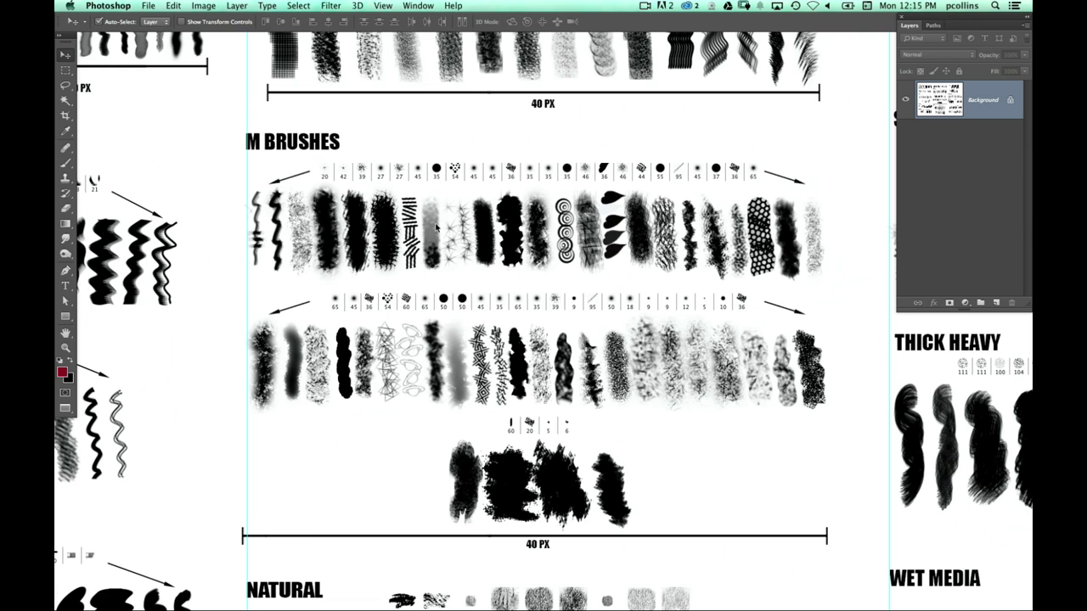
scroll(430, 208, "left", 10)
scroll(431, 208, "up", 8)
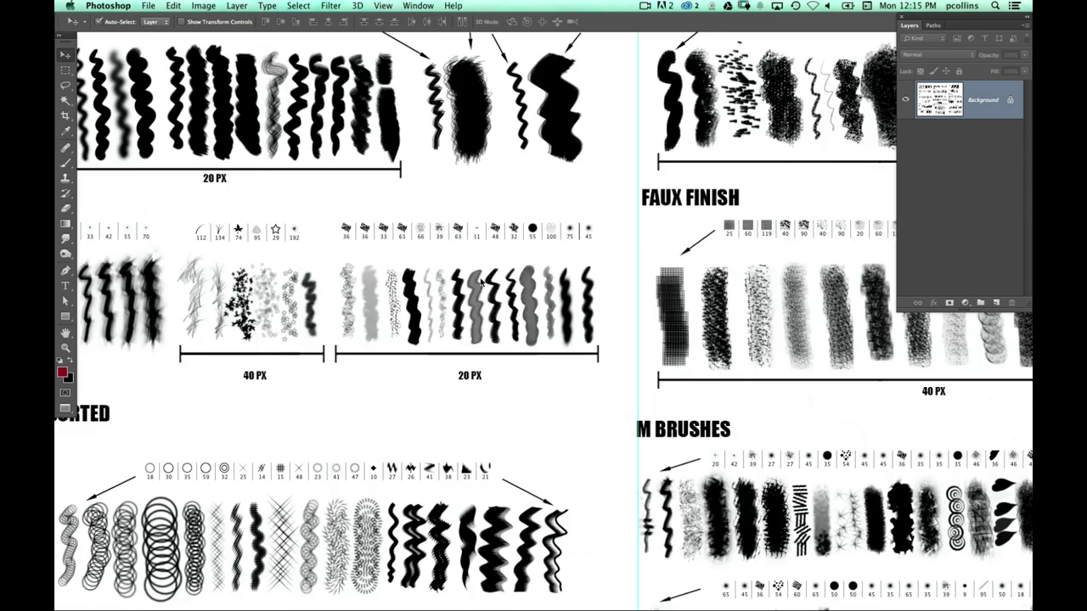
scroll(526, 334, "up", 1)
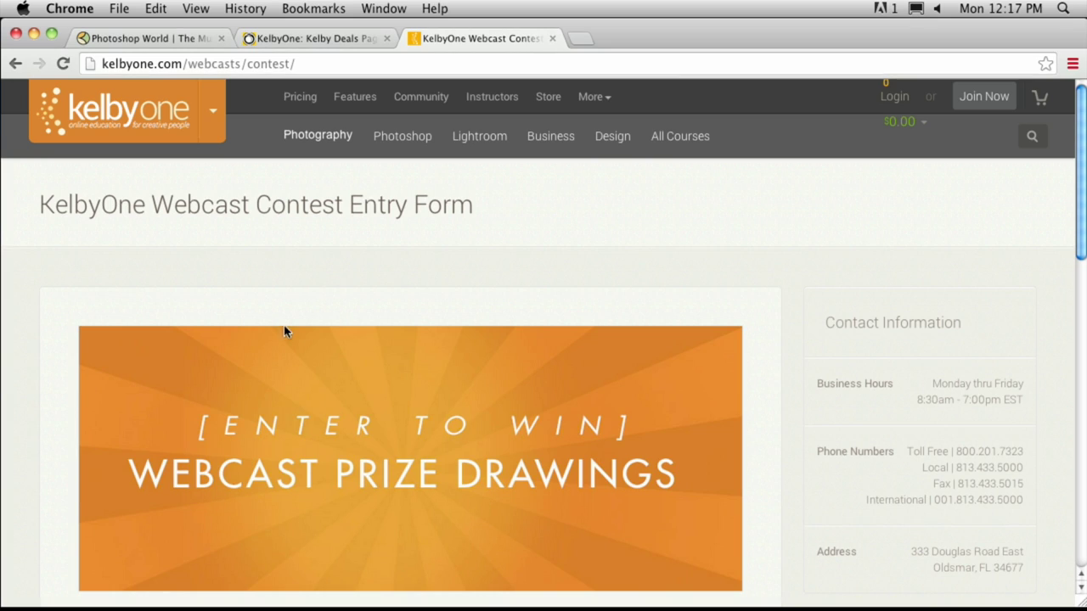
Step: In Chrome, choose PhotoshopUser TV as the show on the KelbyOne webcast contest form and display the form's end
scroll(294, 322, "down", 5)
left_click(218, 326)
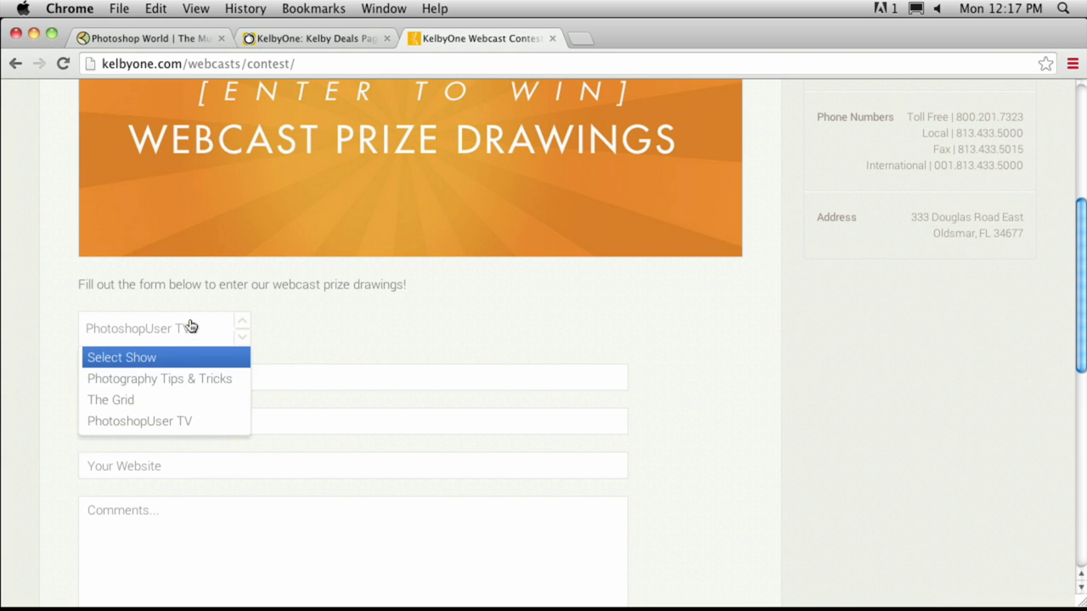
left_click(165, 425)
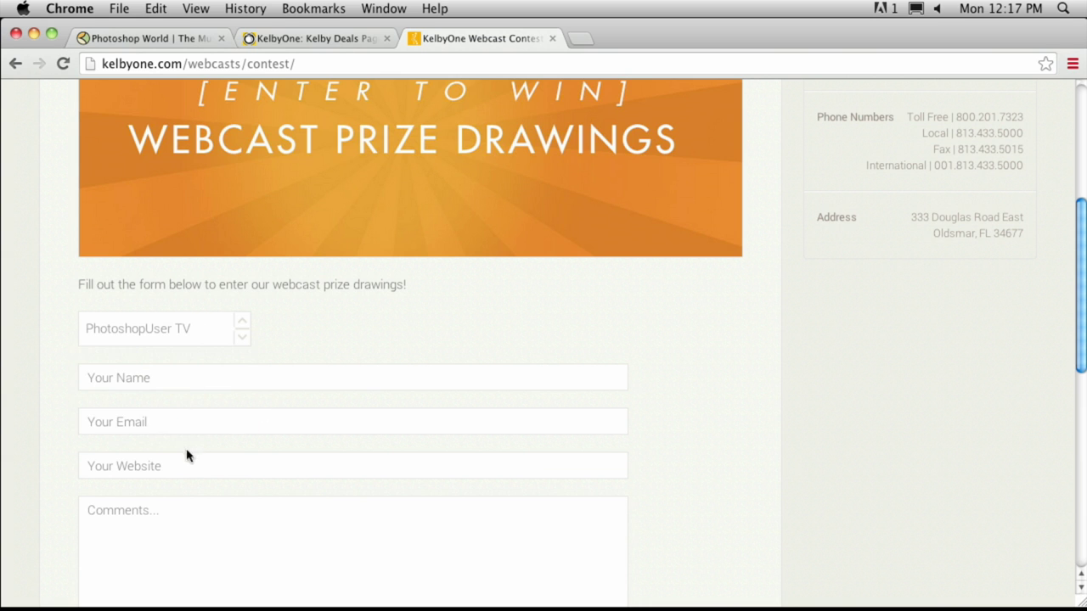
scroll(162, 478, "down", 5)
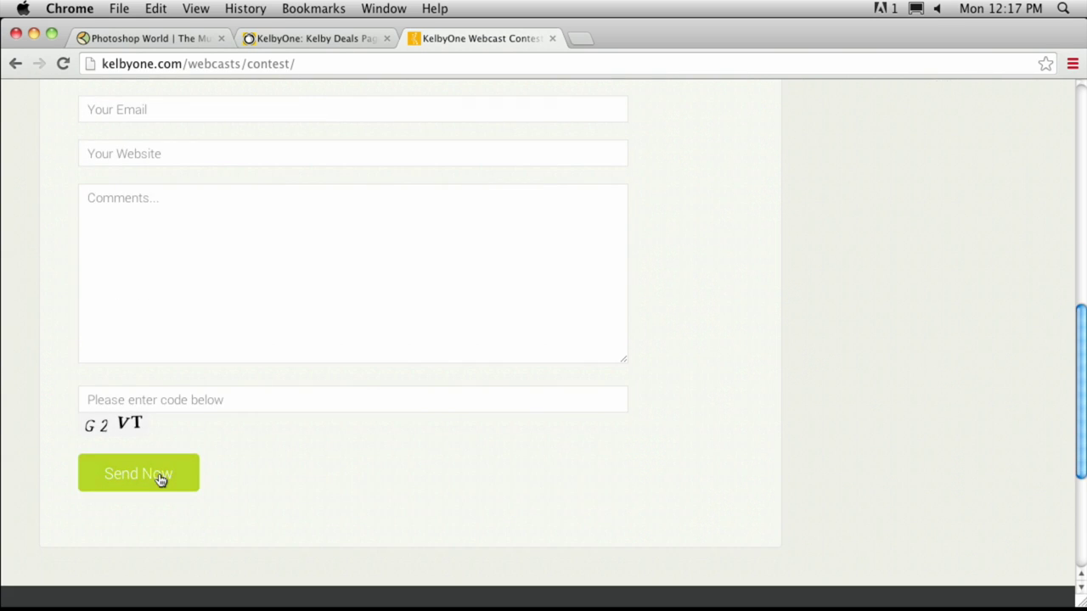